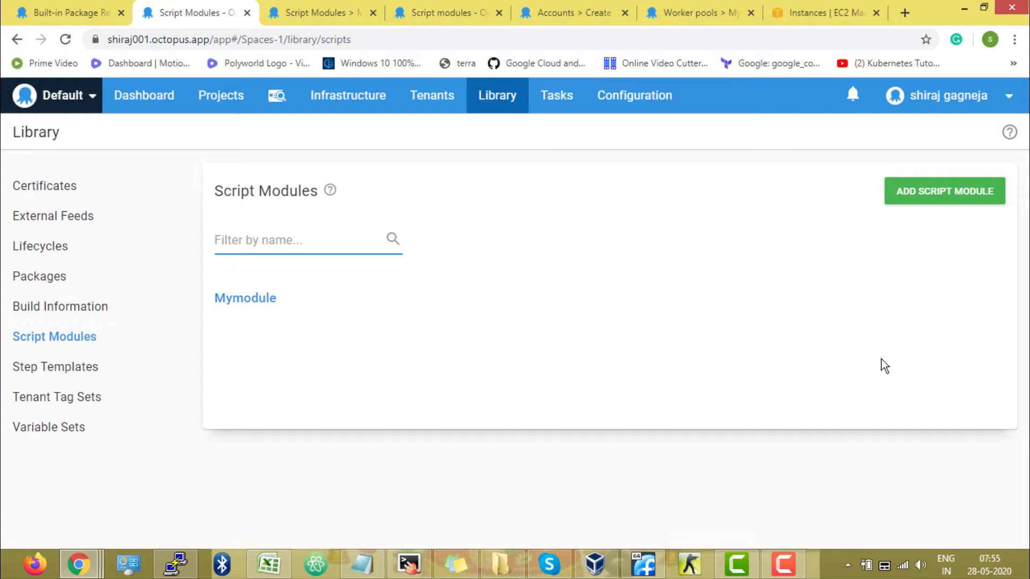
Start a new script module in the library and name it SayHello
left_click(506, 105)
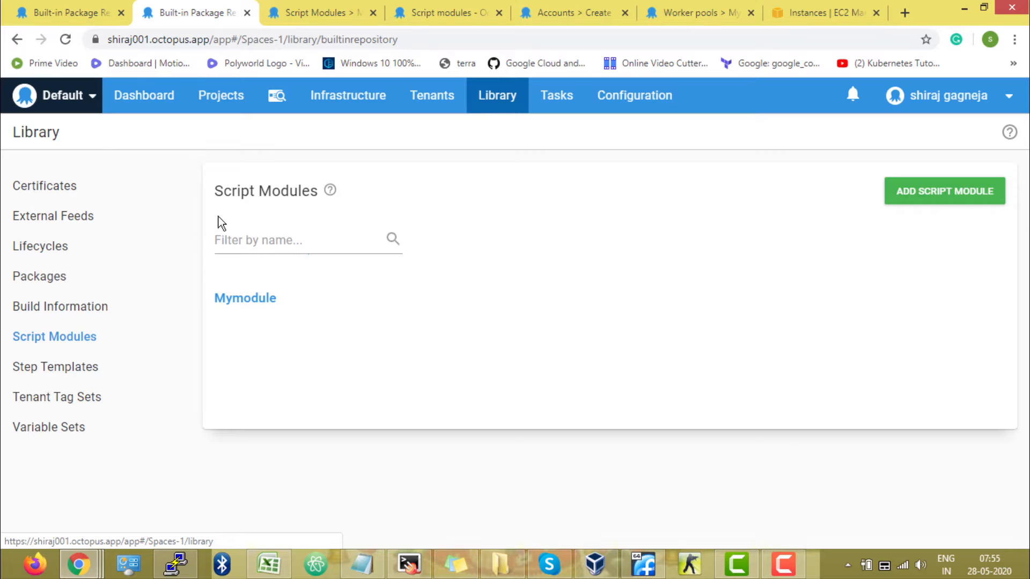
left_click(62, 343)
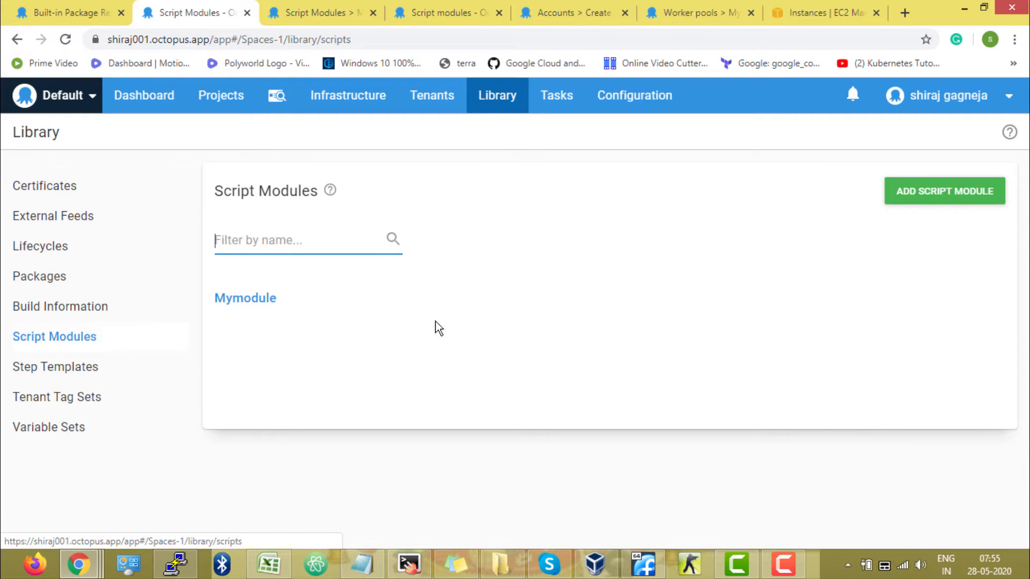
left_click(997, 202)
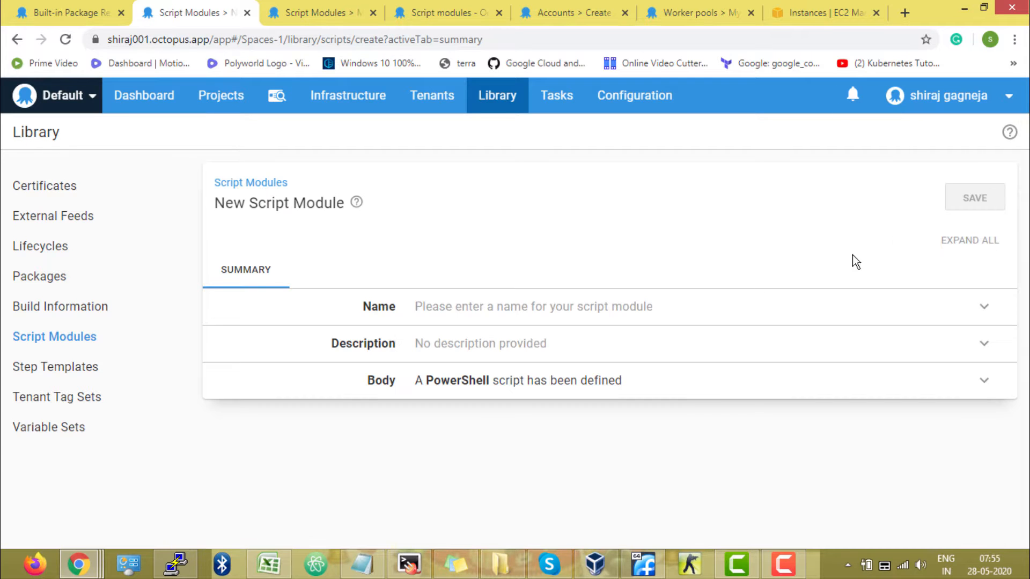
left_click(533, 324)
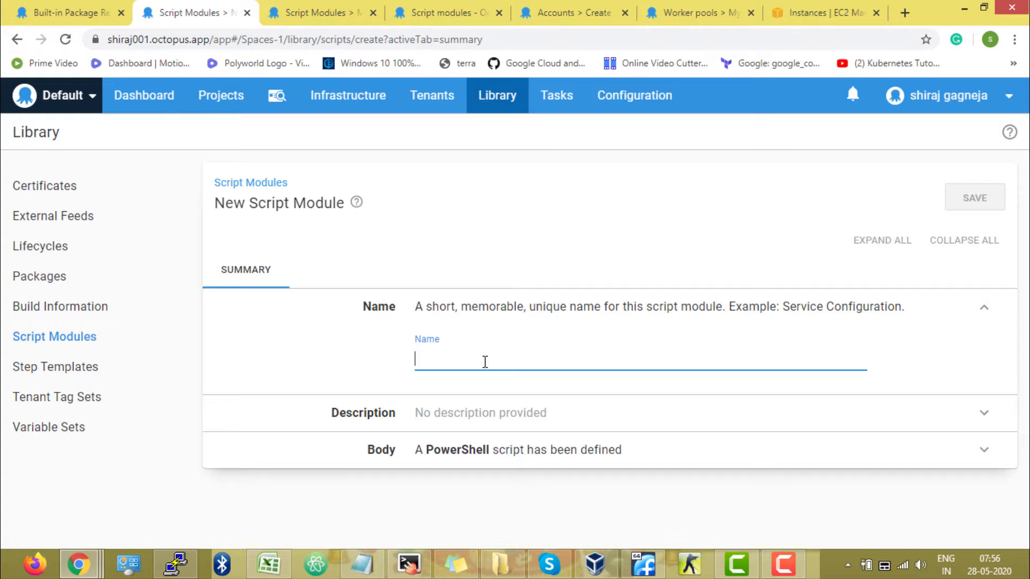
type("SayHello")
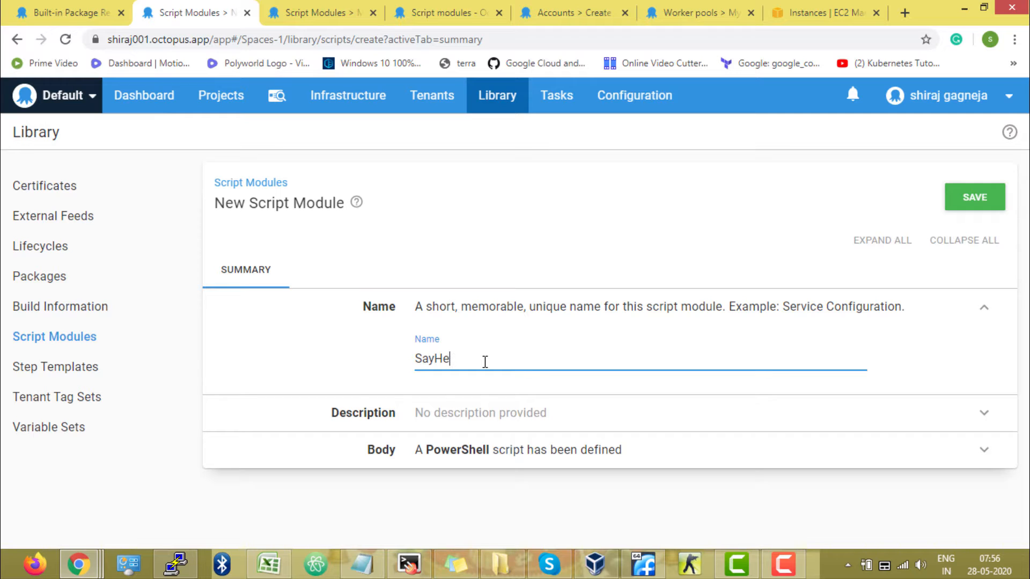
Give the script module the description "just to say hello"
left_click(502, 413)
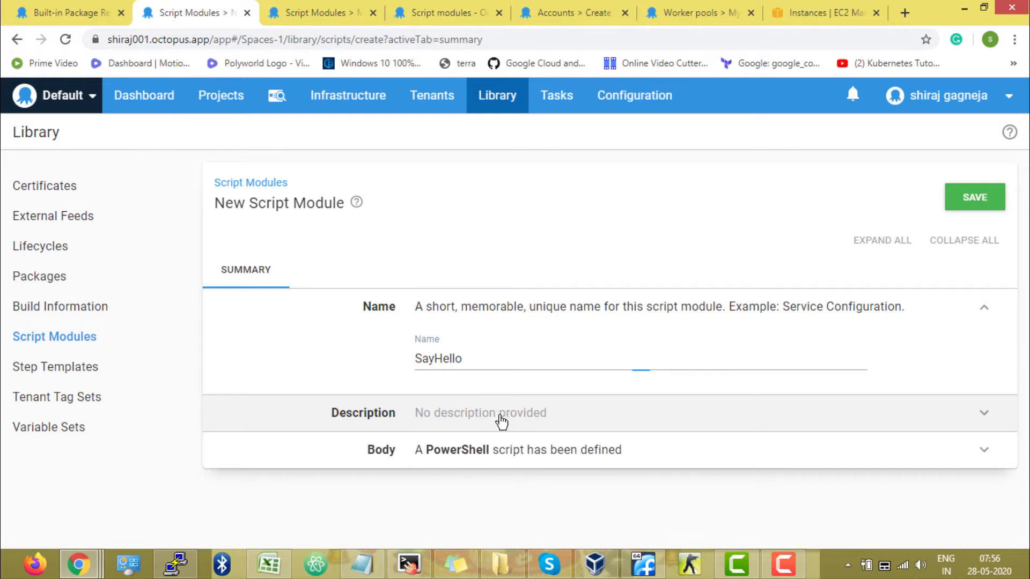
left_click(489, 412)
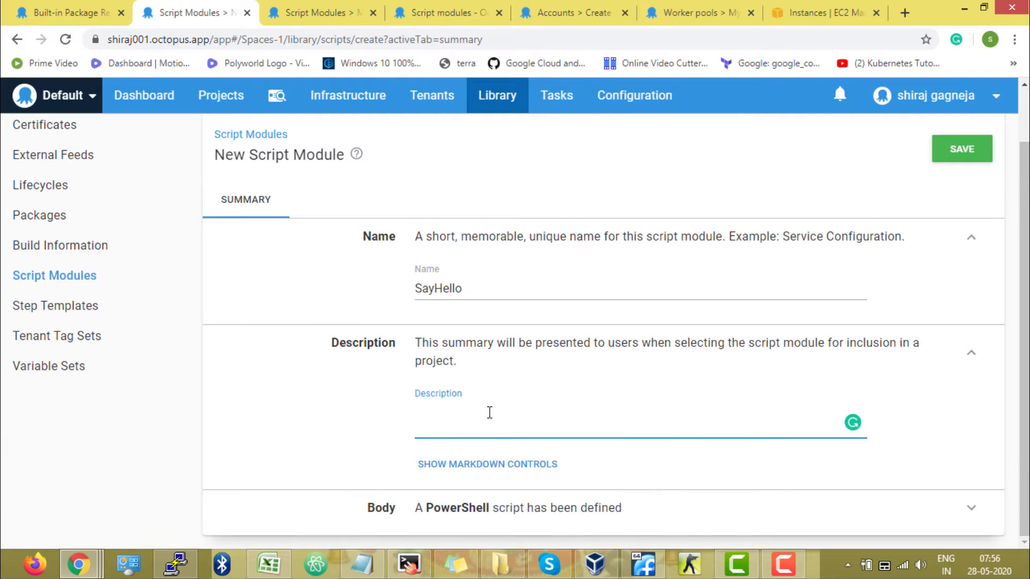
type("just to say hello")
left_click(379, 420)
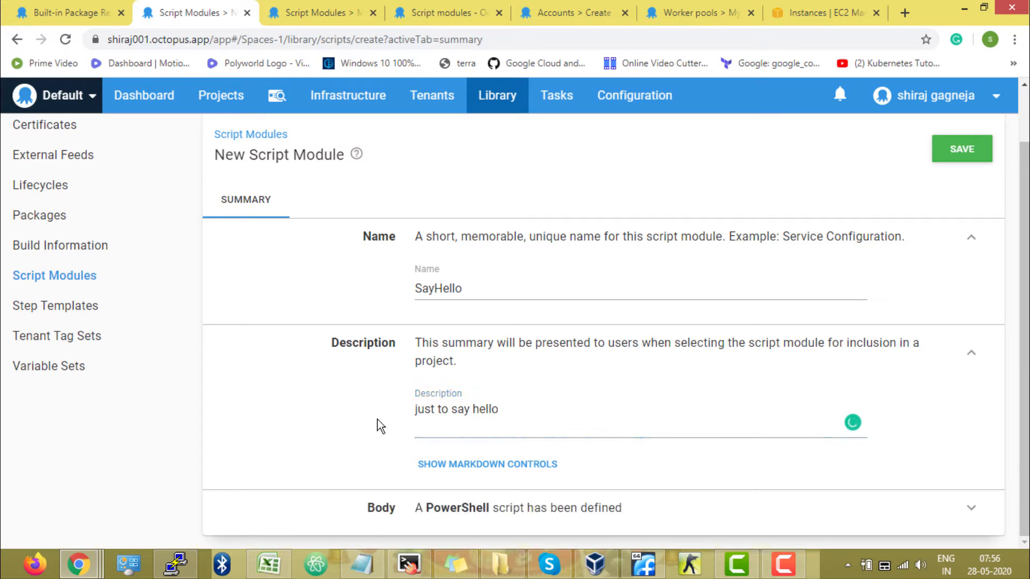
Set the script module's body language to Python3 and clear the default sample code
left_click(490, 505)
scroll(347, 416, "down", 5)
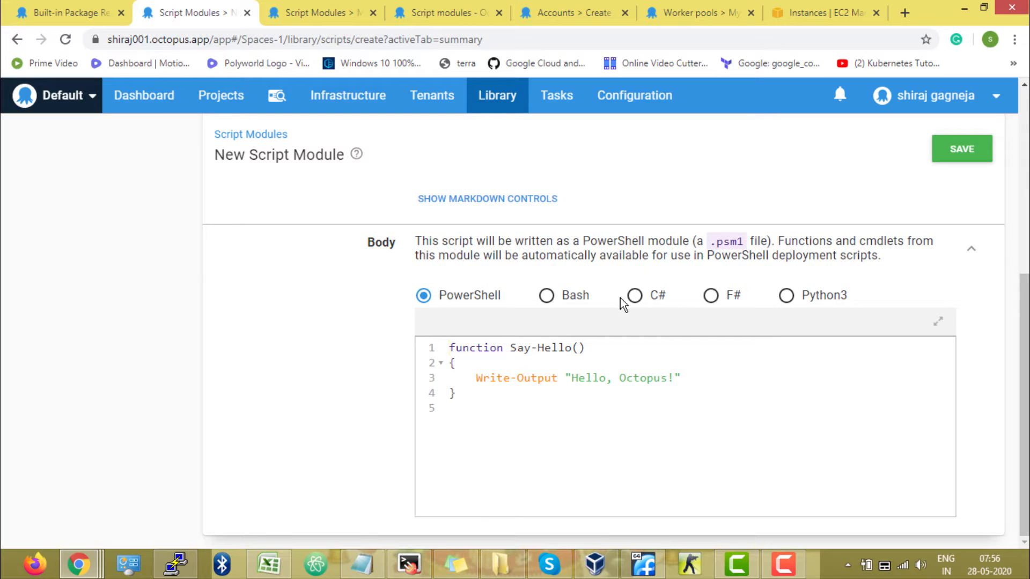
left_click(787, 297)
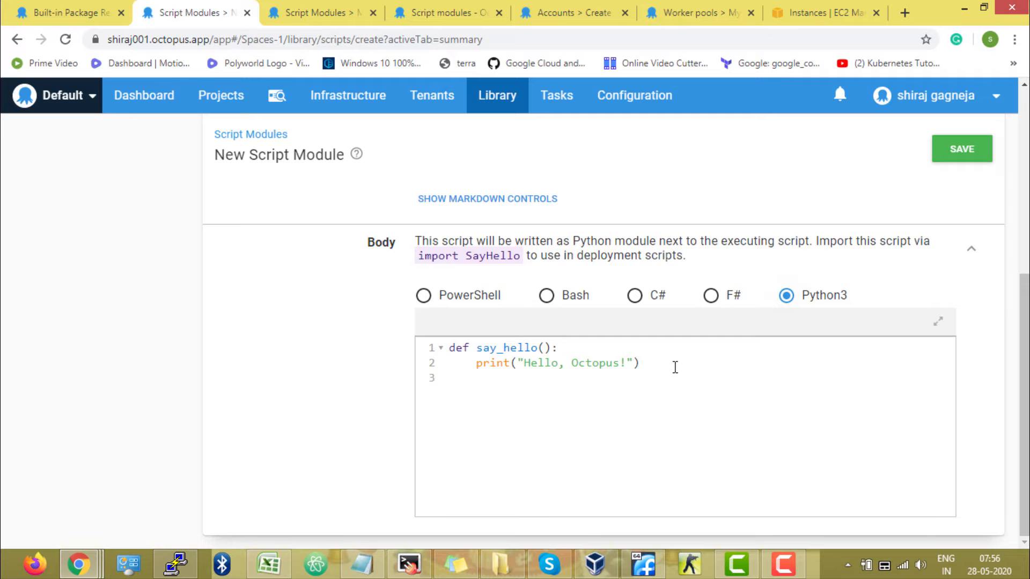
left_click_drag(674, 364, 450, 347)
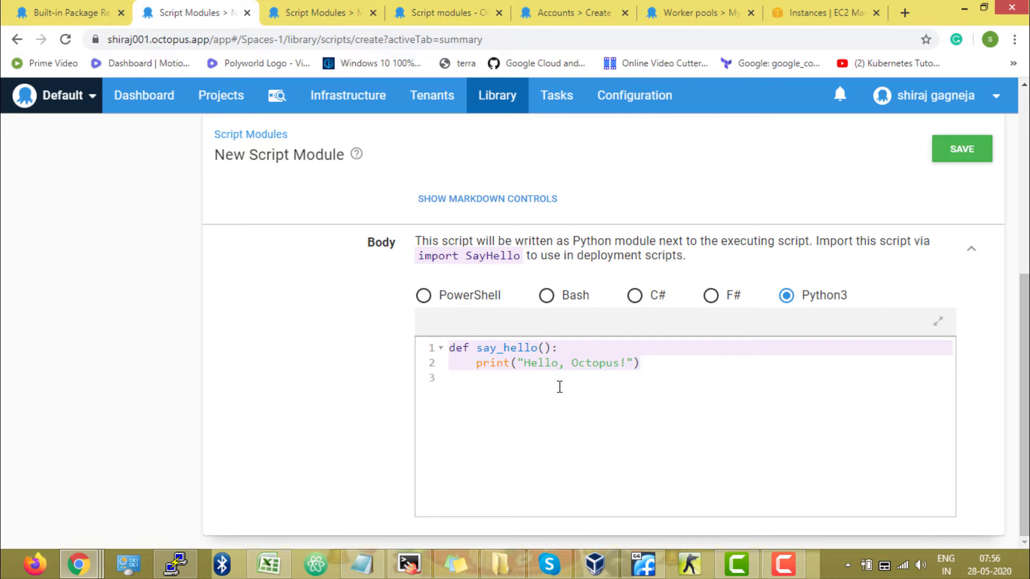
key("BackSpace")
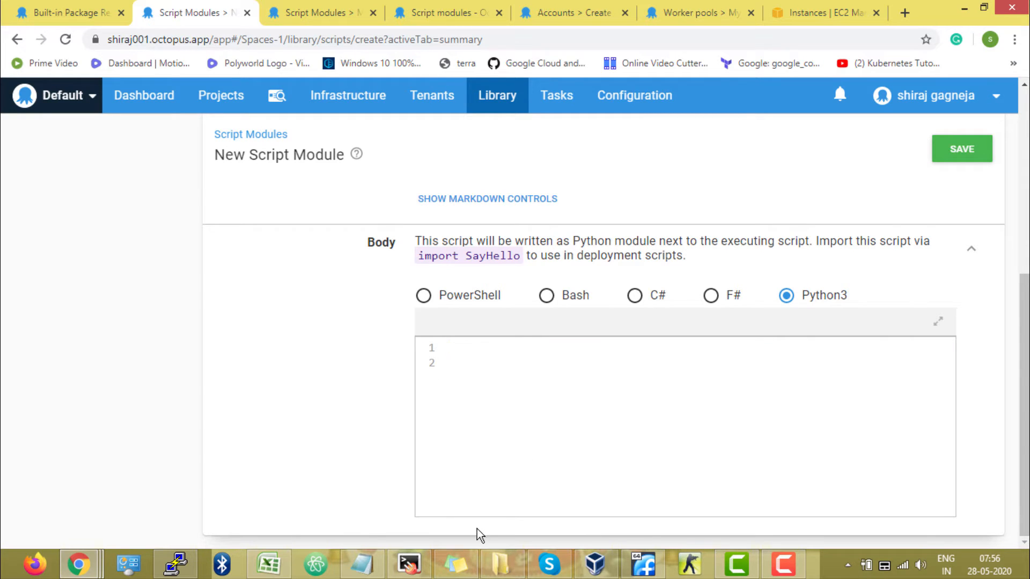
Copy the prepared hello(name) function, which prints f"Hello {name}. How are you !!", into the module body without a leading blank line
left_click_drag(574, 89, 5, 49)
key("ctrl+c")
left_click(568, 92)
key("alt+Tab")
left_click(548, 449)
key("ctrl+v")
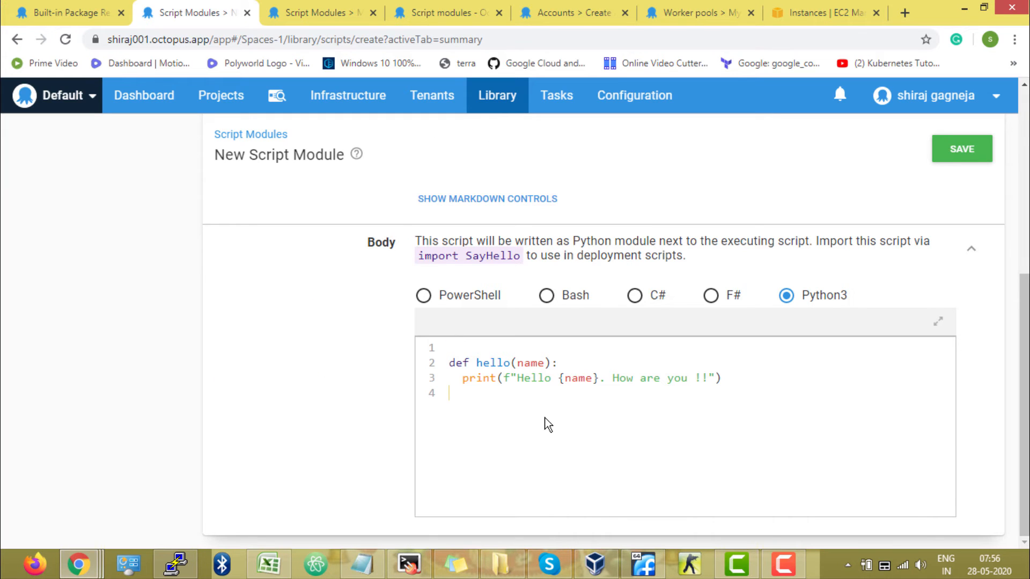
left_click(451, 363)
key("BackSpace")
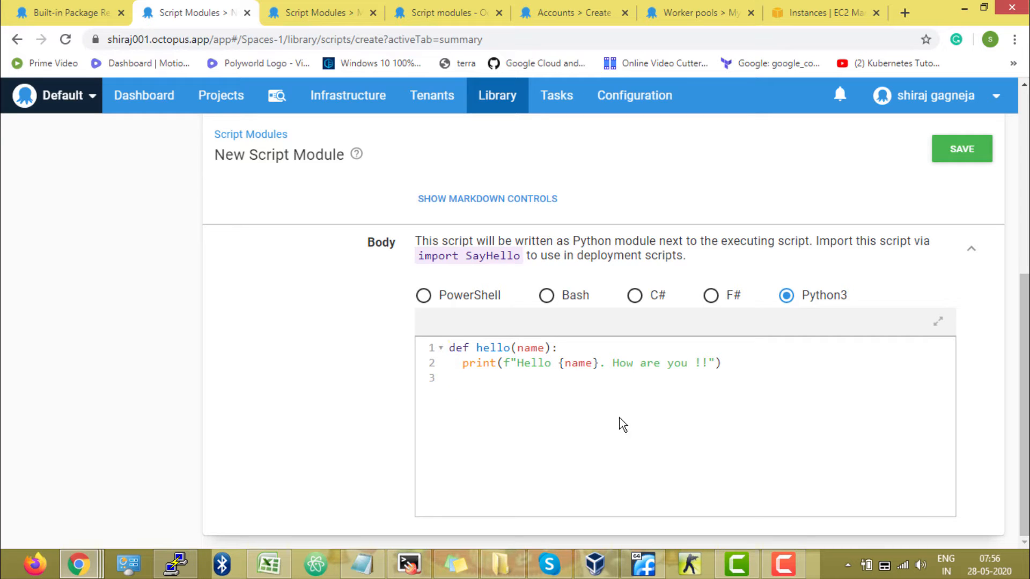
Review the hello function and its name parameter in the body, and save the SayHello script module
double_click(496, 346)
double_click(528, 349)
double_click(578, 363)
double_click(526, 347)
left_click(755, 361)
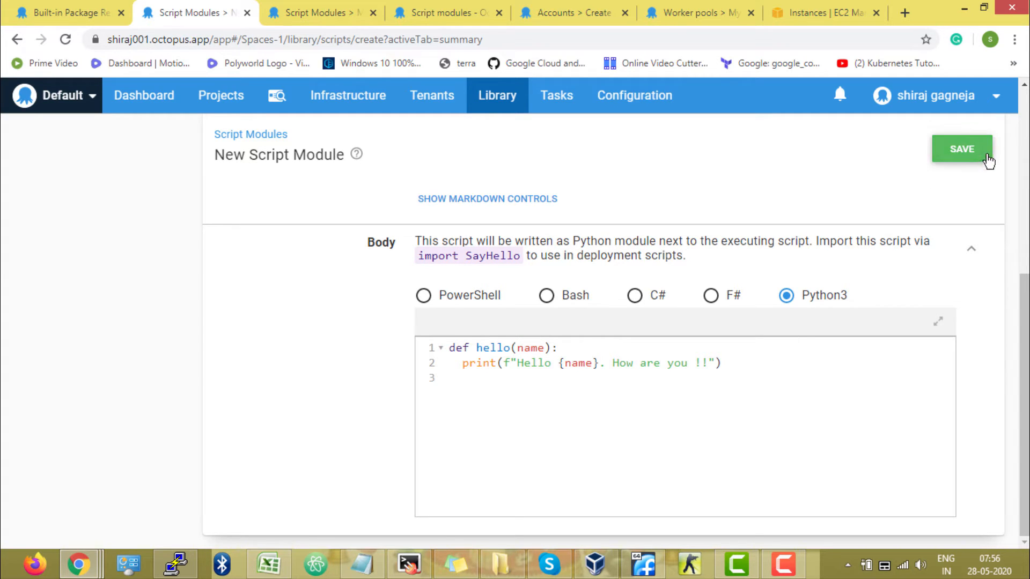
left_click(965, 155)
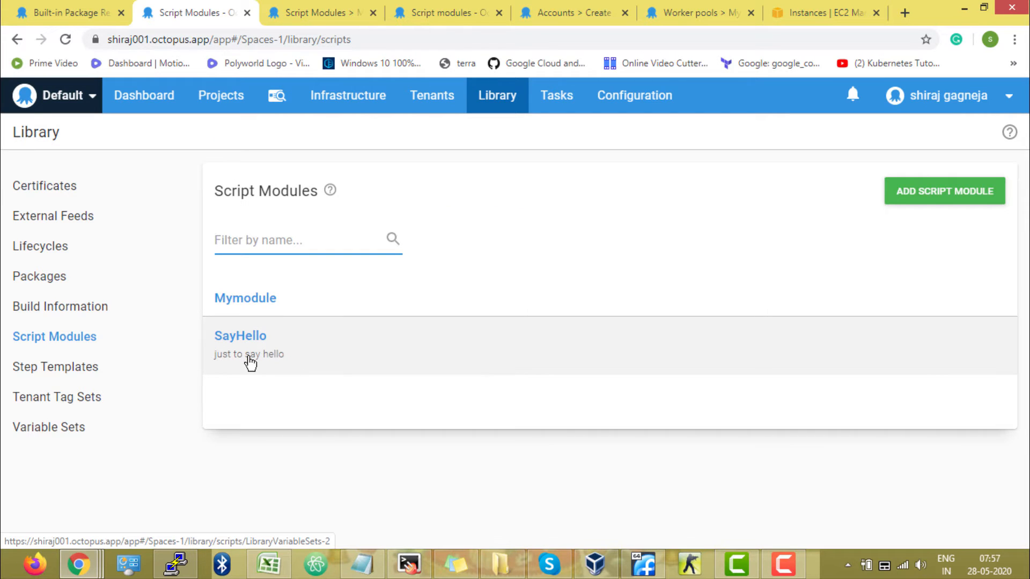
Open the deployment process of ECHO PROJECT
left_click(234, 107)
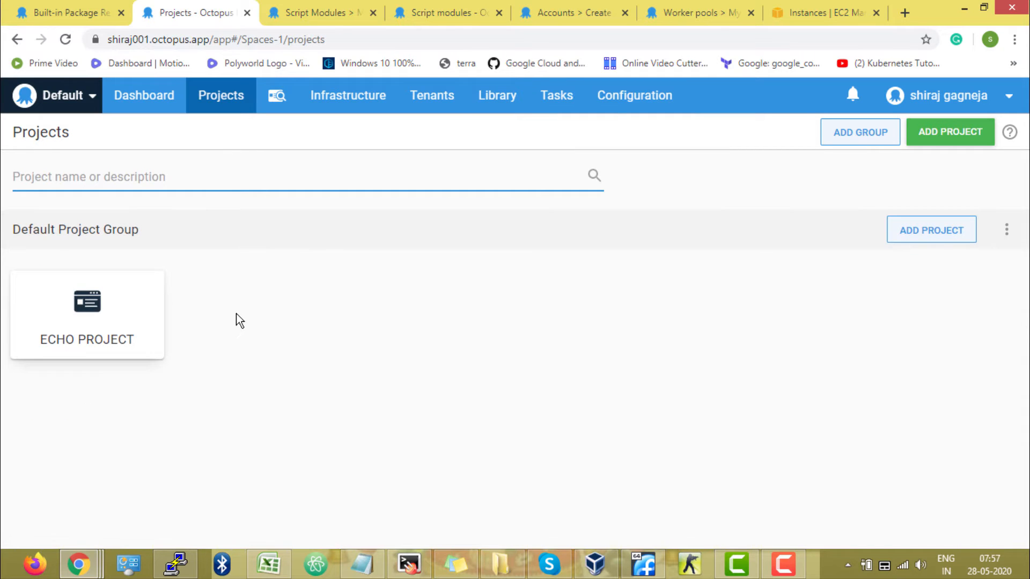
left_click(148, 330)
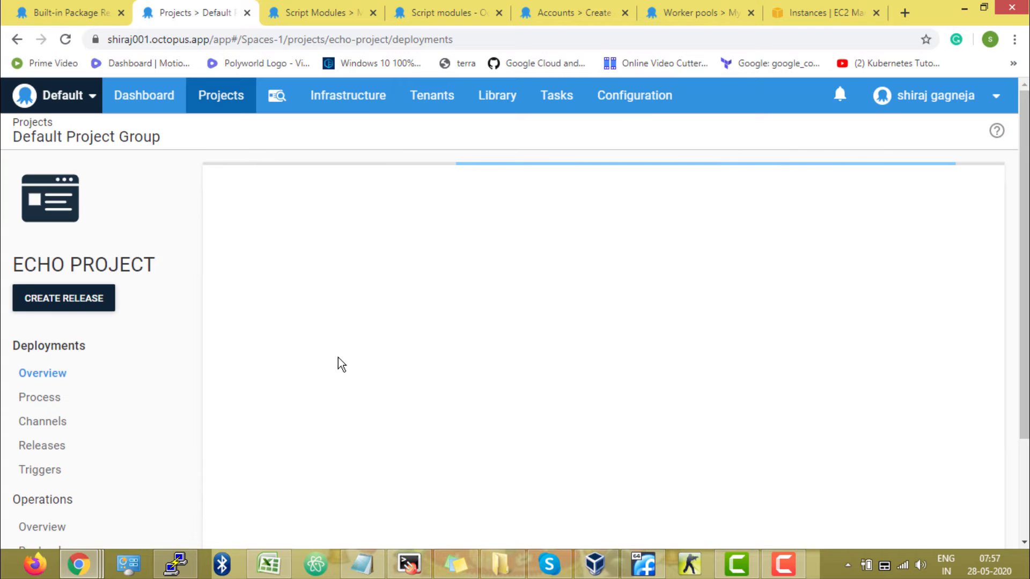
left_click(100, 404)
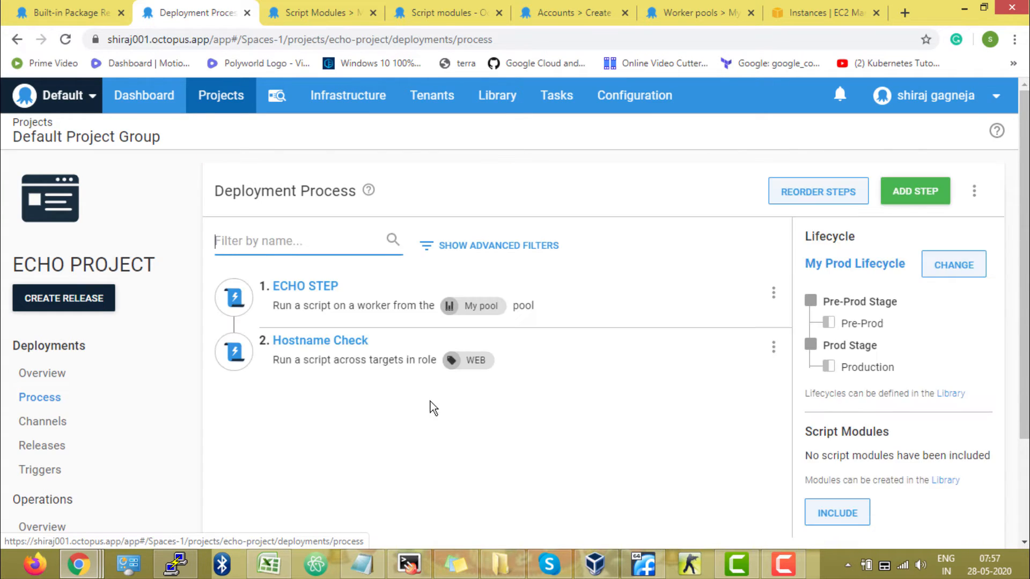
Include the SayHello script module in ECHO PROJECT's deployment process and save the selection
scroll(608, 415, "down", 2)
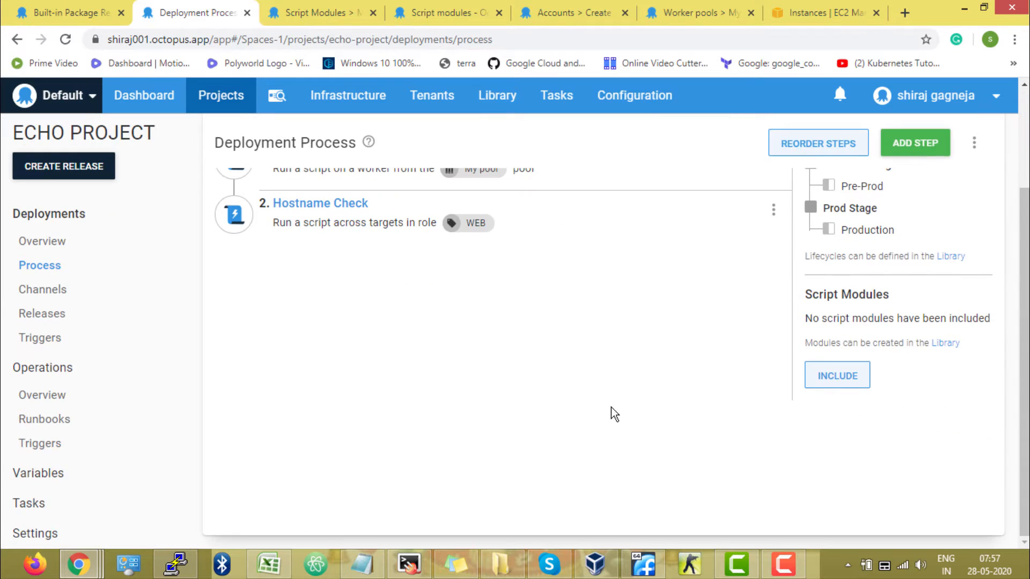
left_click_drag(805, 294, 910, 298)
left_click(909, 297)
scroll(605, 359, "up", 2)
scroll(625, 448, "down", 1)
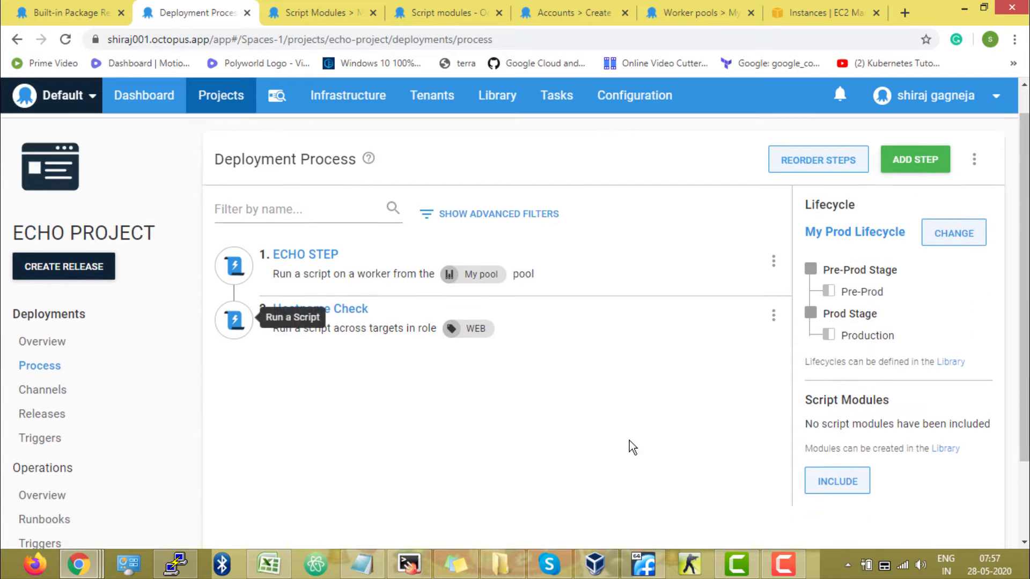
scroll(633, 447, "down", 1)
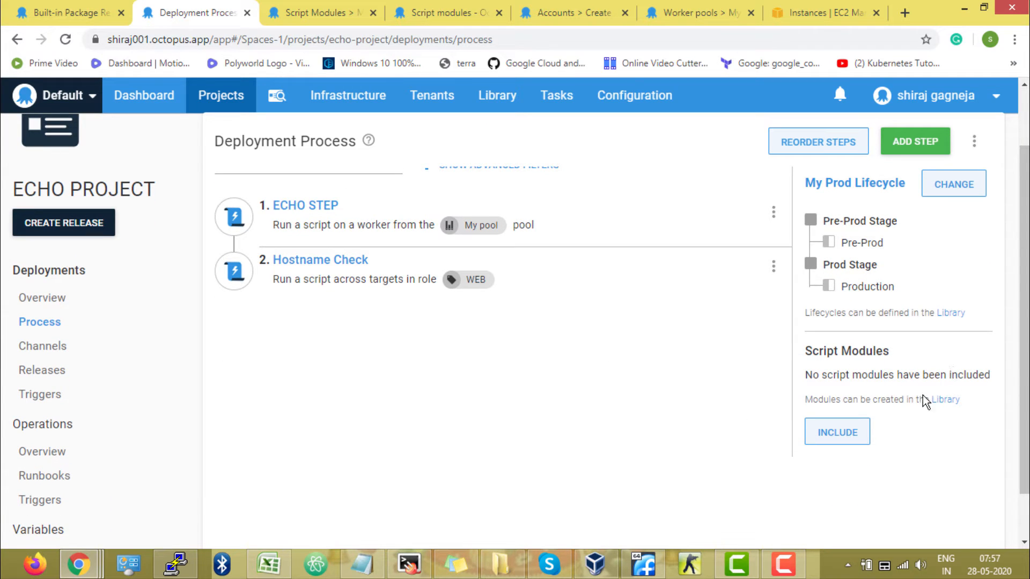
left_click(862, 443)
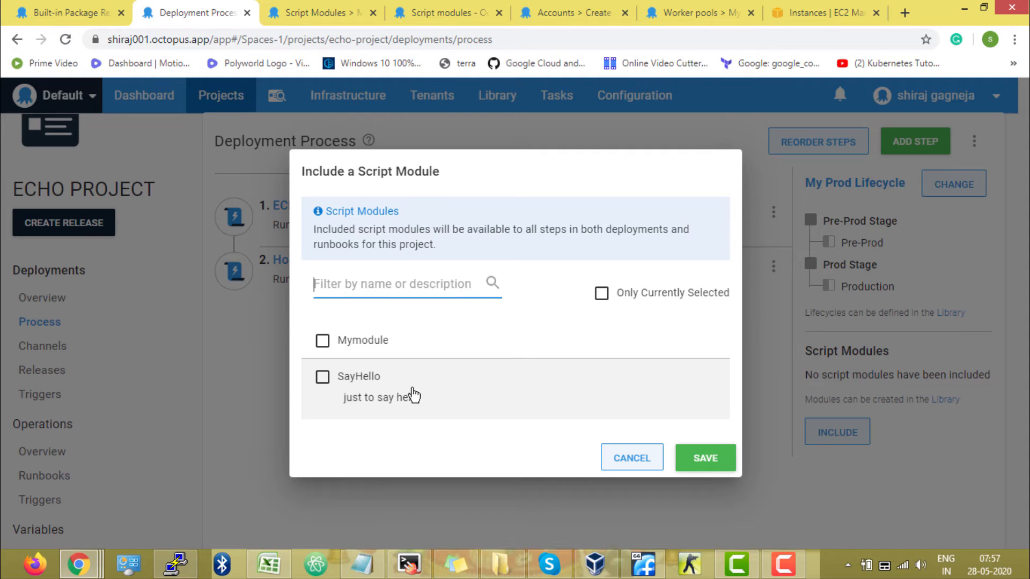
left_click(322, 378)
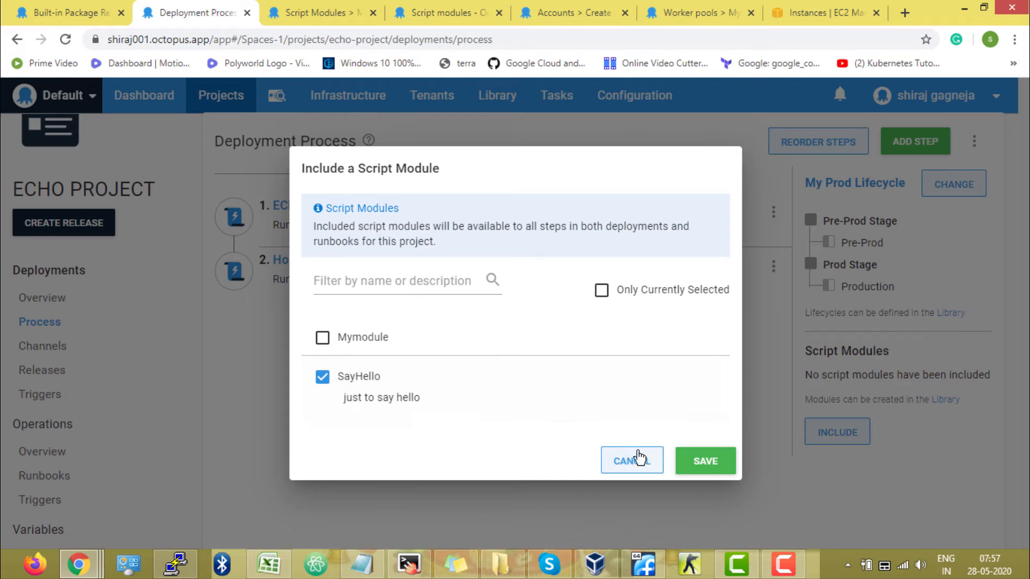
left_click(727, 470)
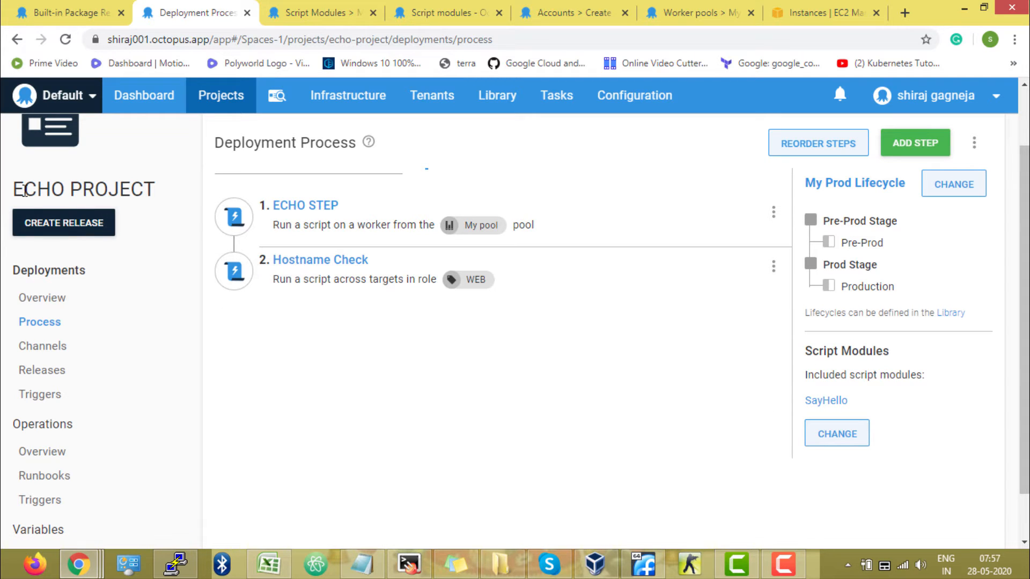
Add a new step to the deployment process using the Run a Script template from the Script category
scroll(390, 405, "up", 2)
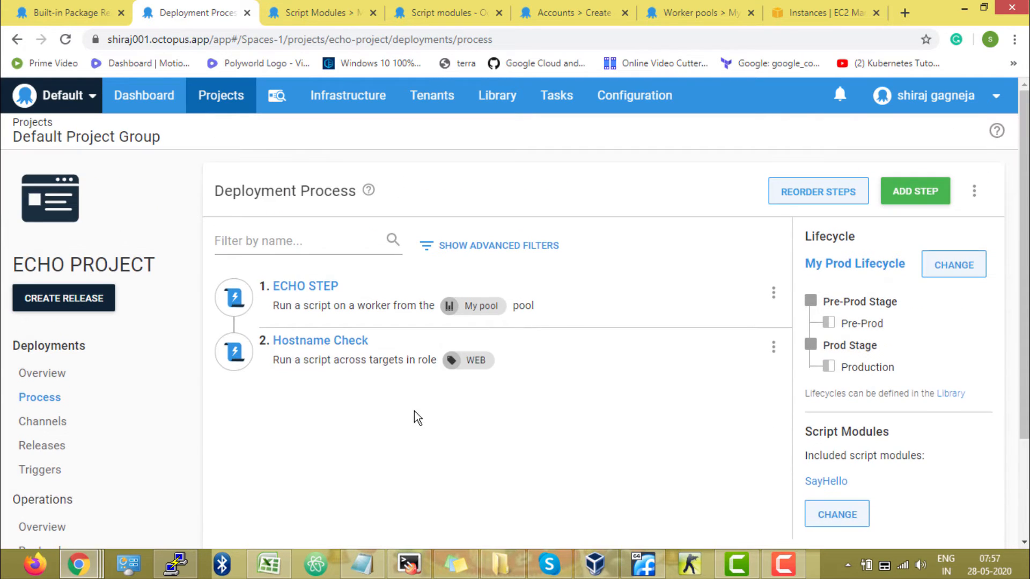
left_click(938, 206)
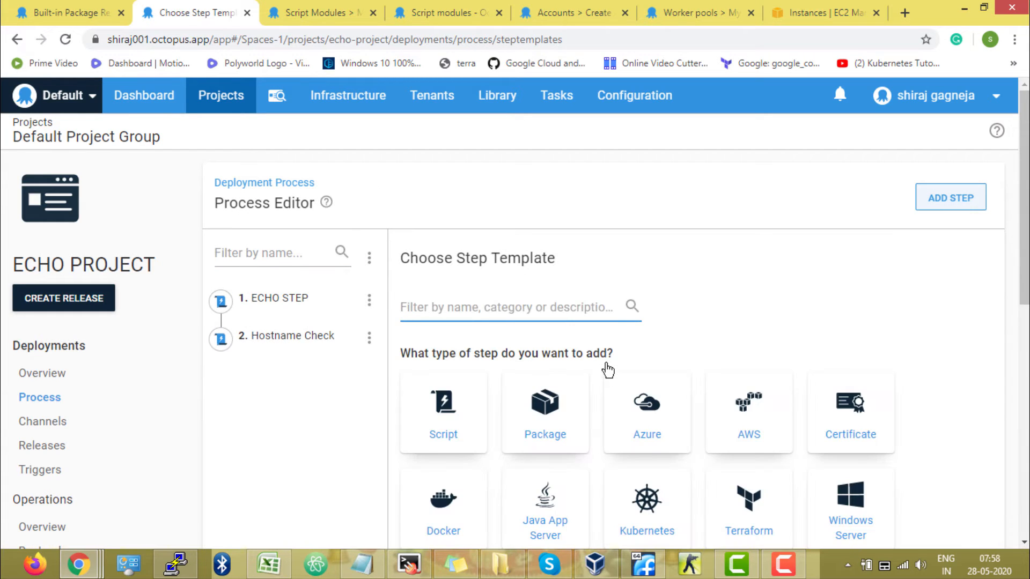
left_click(465, 410)
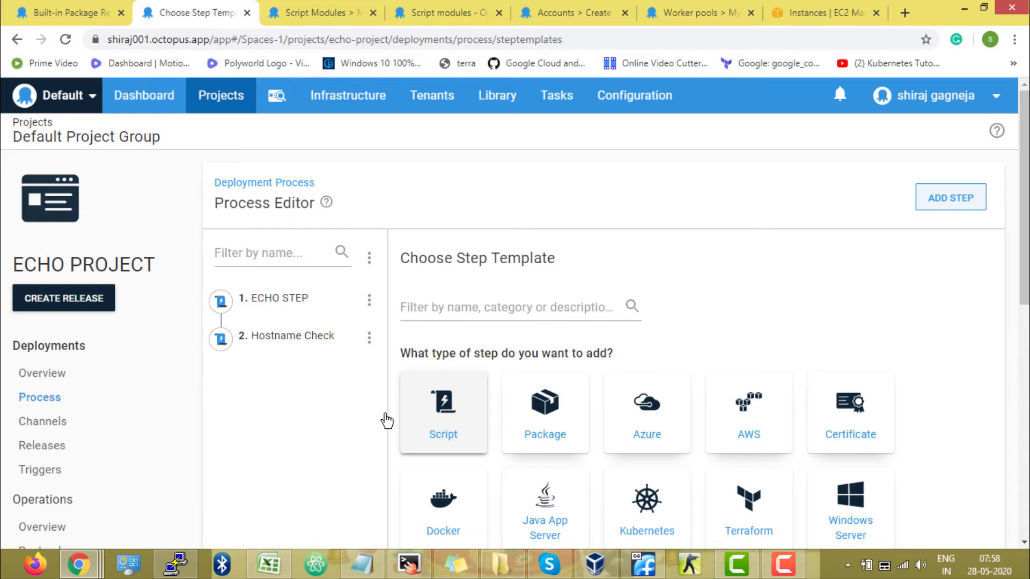
scroll(355, 417, "down", 7)
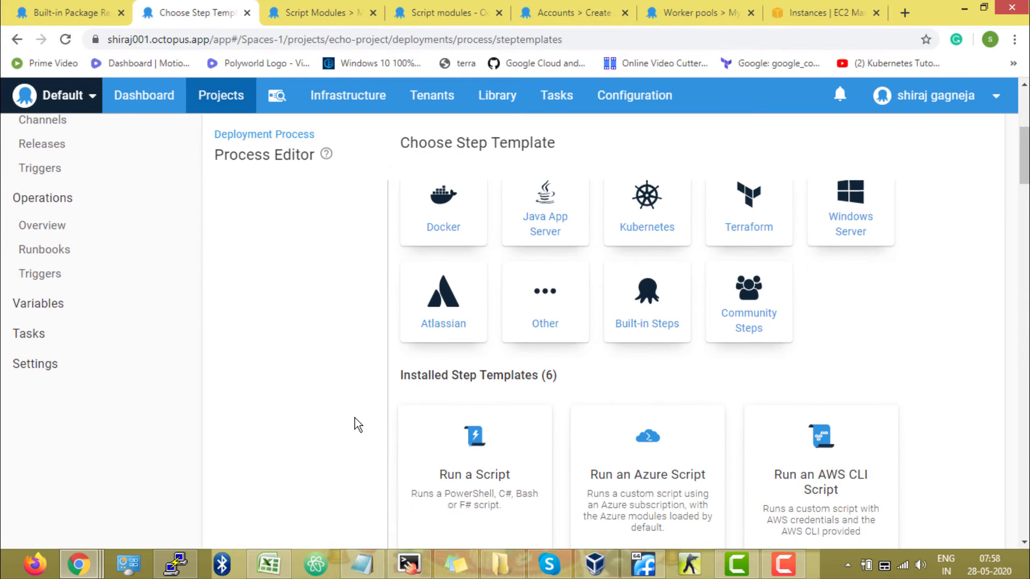
scroll(355, 417, "down", 1)
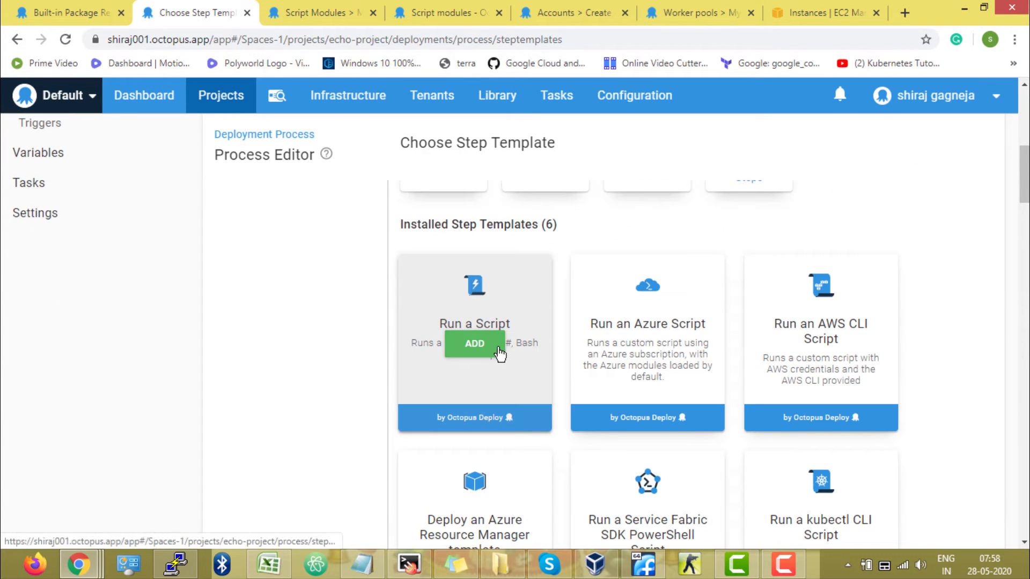
left_click(500, 354)
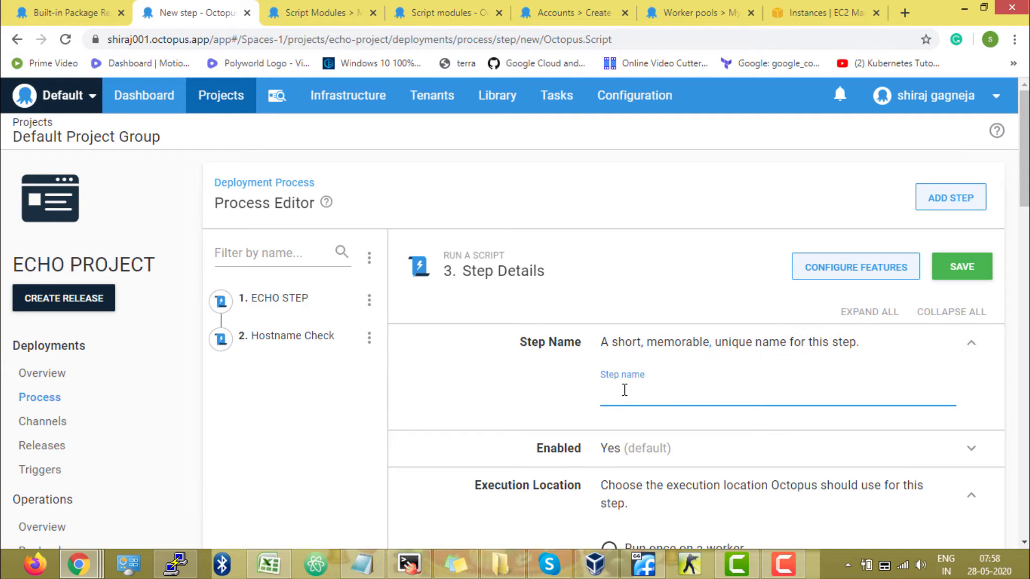
Name the new script step "Hello Printing"
type("H")
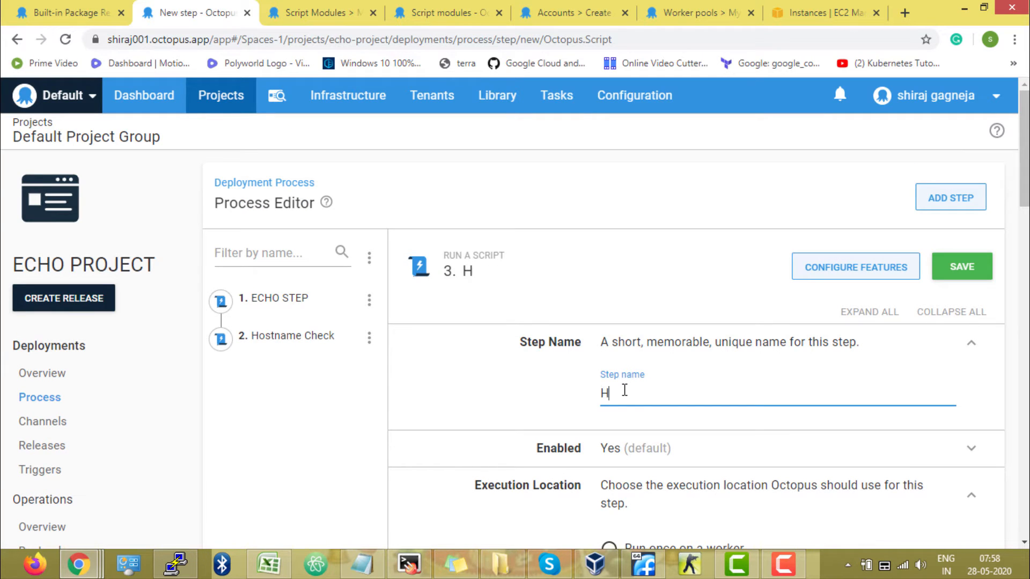
type("ello Prin")
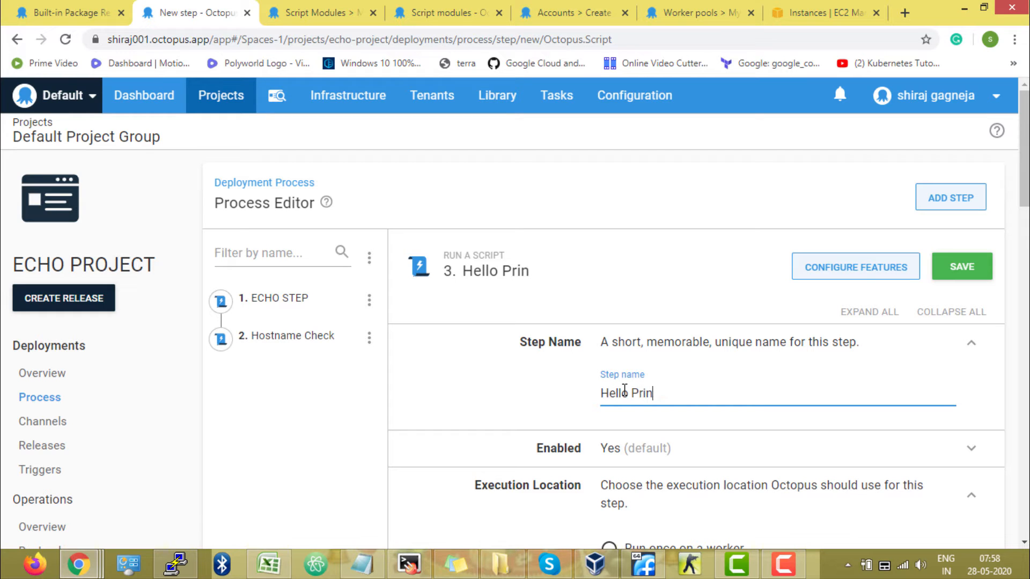
type("ting")
left_click(498, 398)
Set the Hello Printing step to run on deployment targets in the WEB role
scroll(497, 398, "down", 1)
scroll(497, 397, "down", 7)
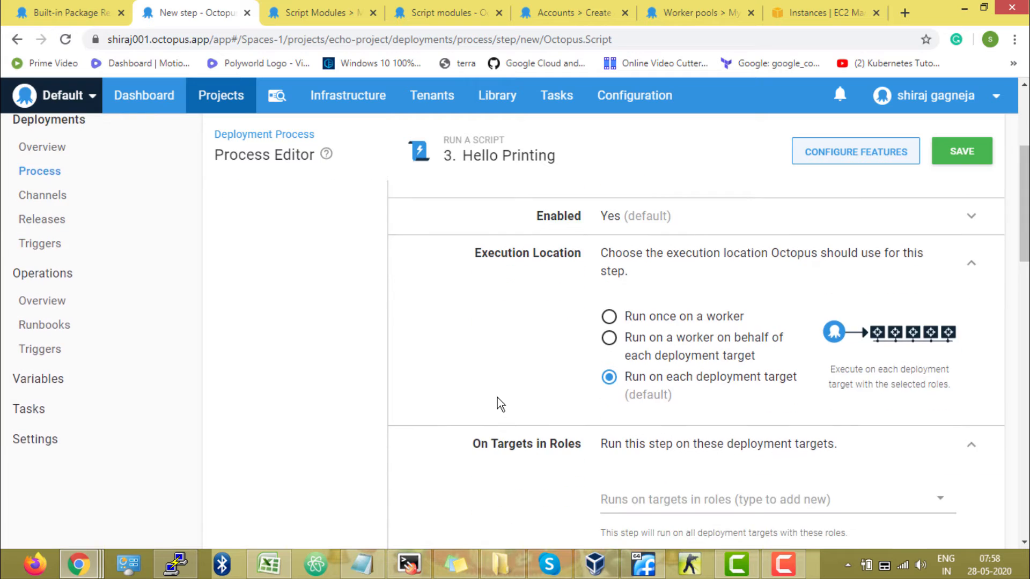
left_click(678, 350)
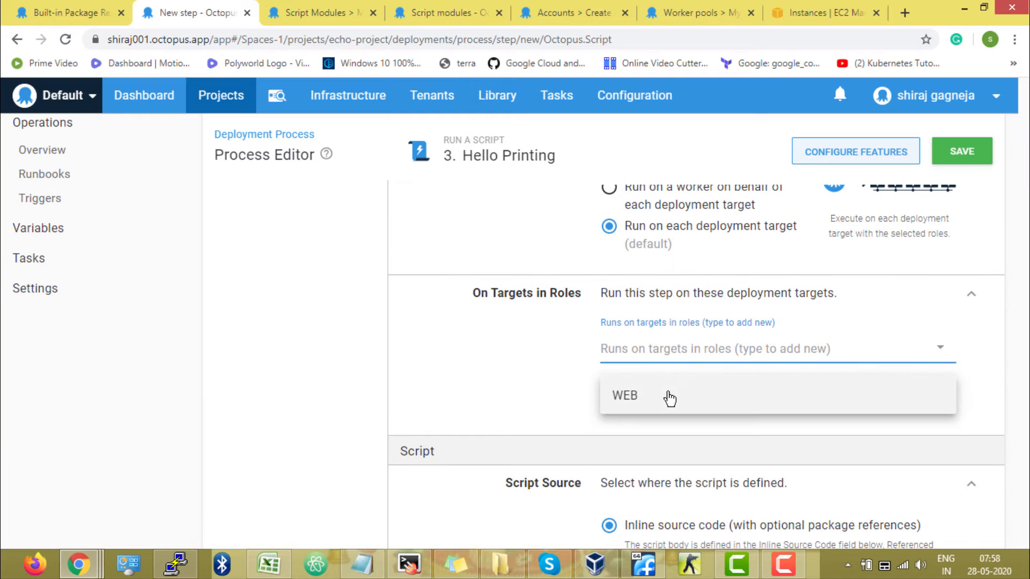
left_click(667, 395)
Choose Python3 as the script language for the step's inline source code
scroll(430, 392, "down", 4)
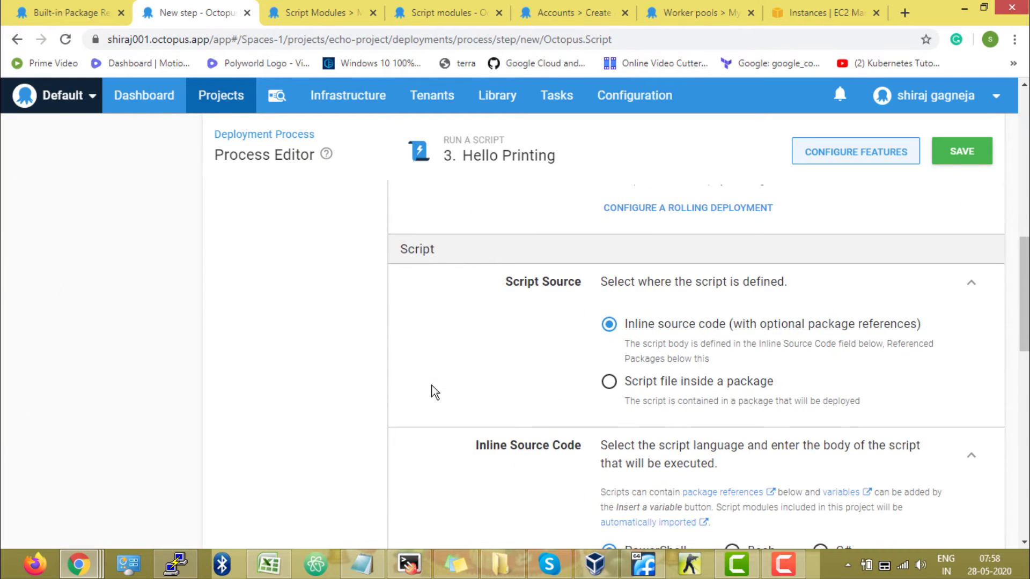
scroll(434, 392, "down", 5)
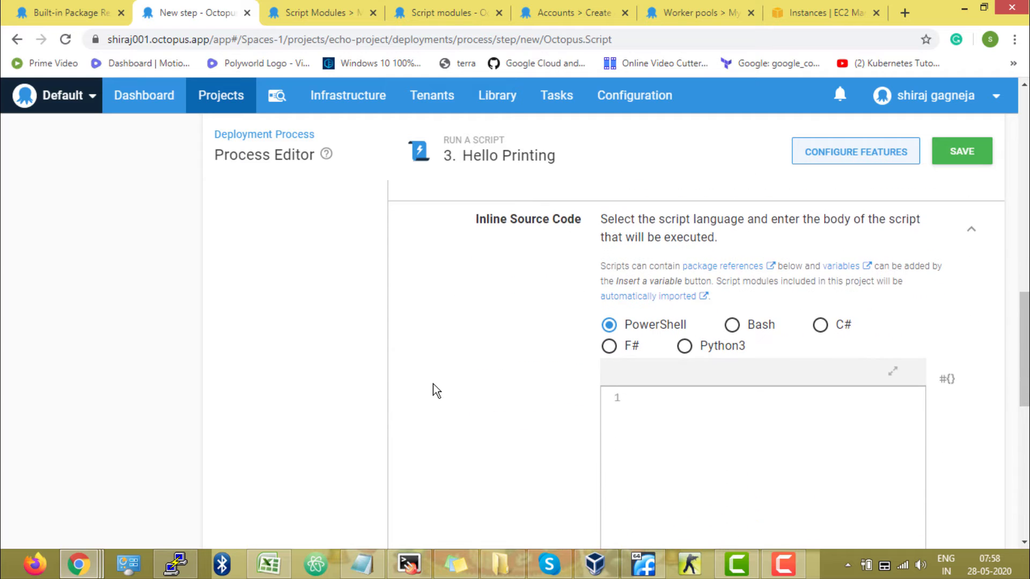
scroll(501, 372, "down", 1)
left_click(684, 270)
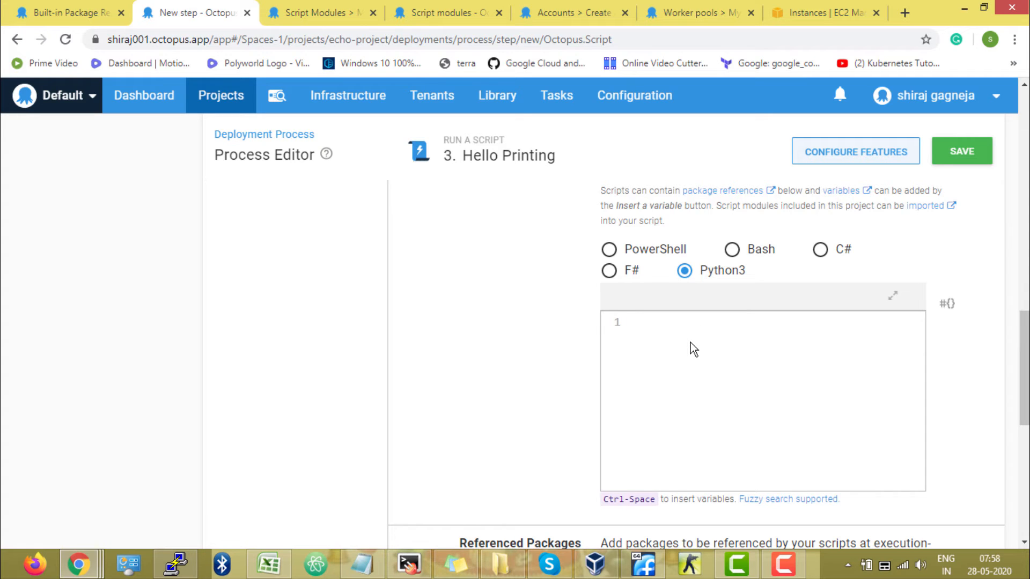
Write a script that imports SayHello and calls SayHello.hello with a person's first name as a quoted string, then save the step
type("import")
type("SayHello")
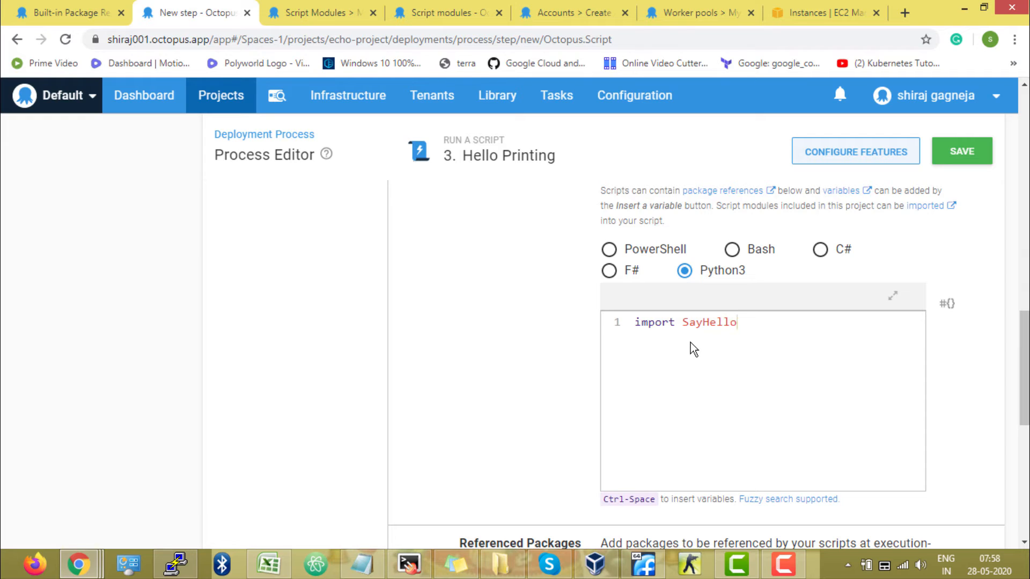
key("Return")
type("Say")
type("Hello.hello")
type("()")
type("\"\"")
type("Shiraj")
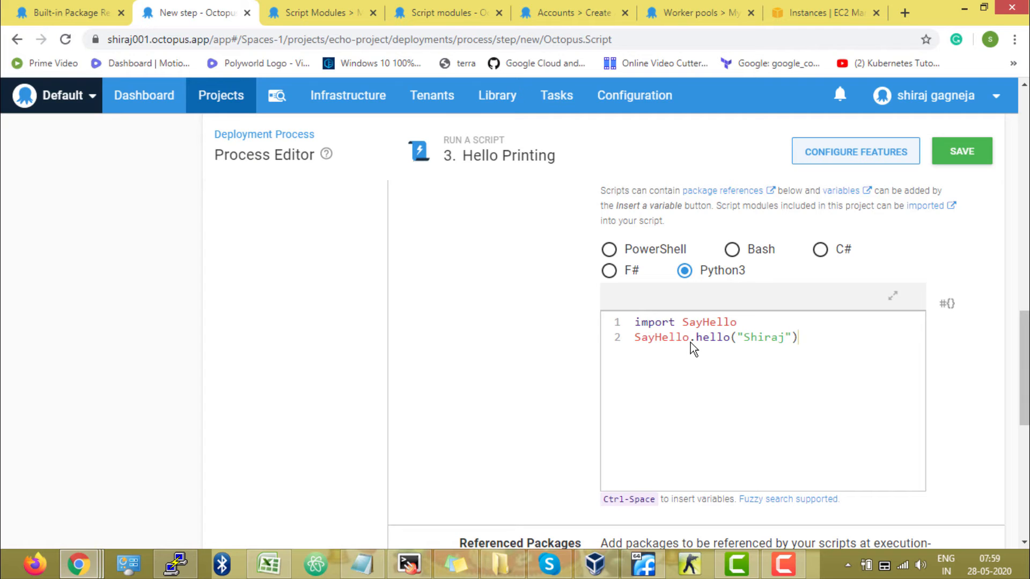
left_click_drag(814, 342, 635, 322)
left_click(808, 340)
left_click_drag(739, 336, 789, 335)
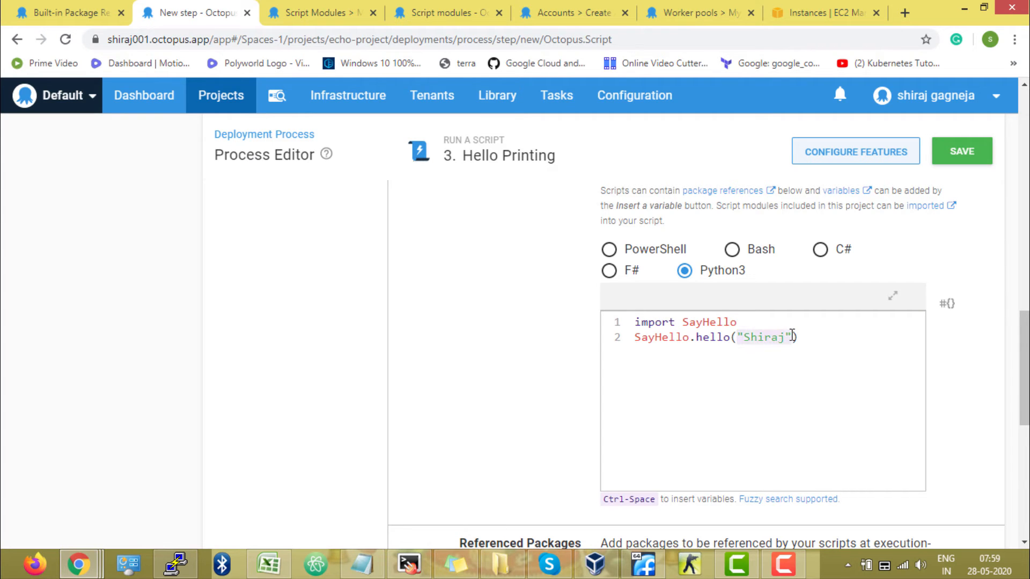
left_click(812, 340)
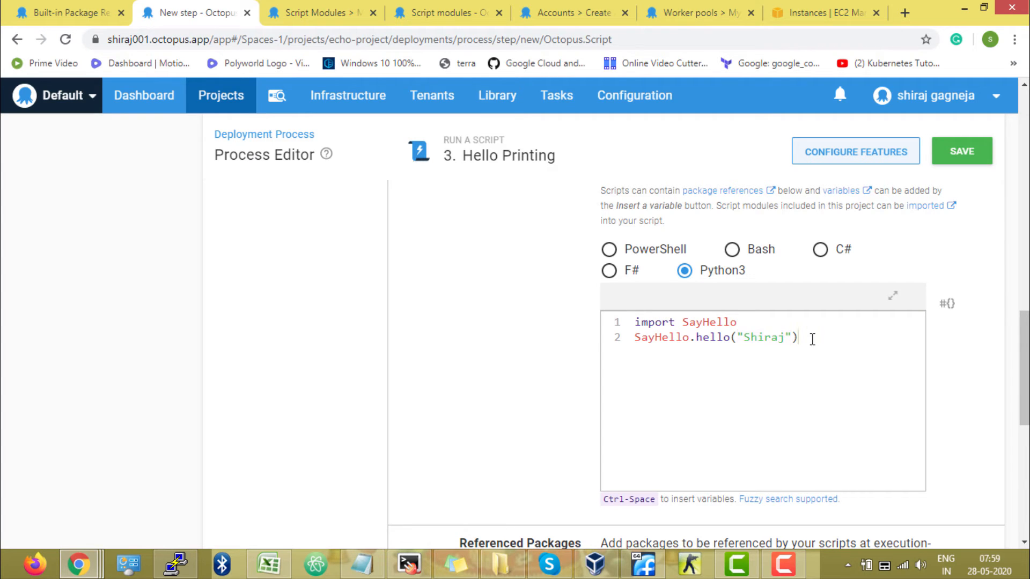
left_click(981, 158)
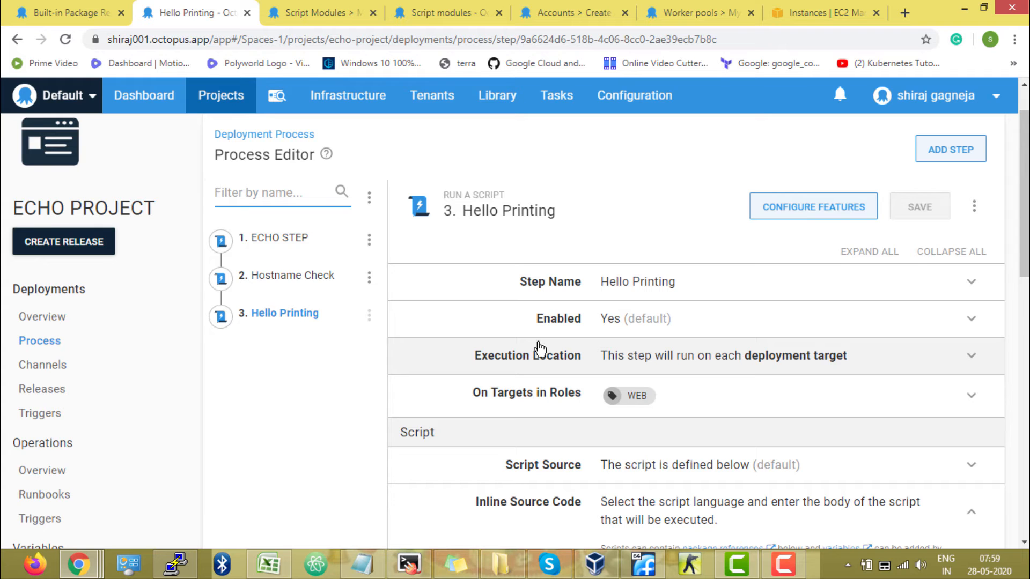
Review the saved Hello Printing step's inline script and its execution location options
scroll(539, 348, "down", 4)
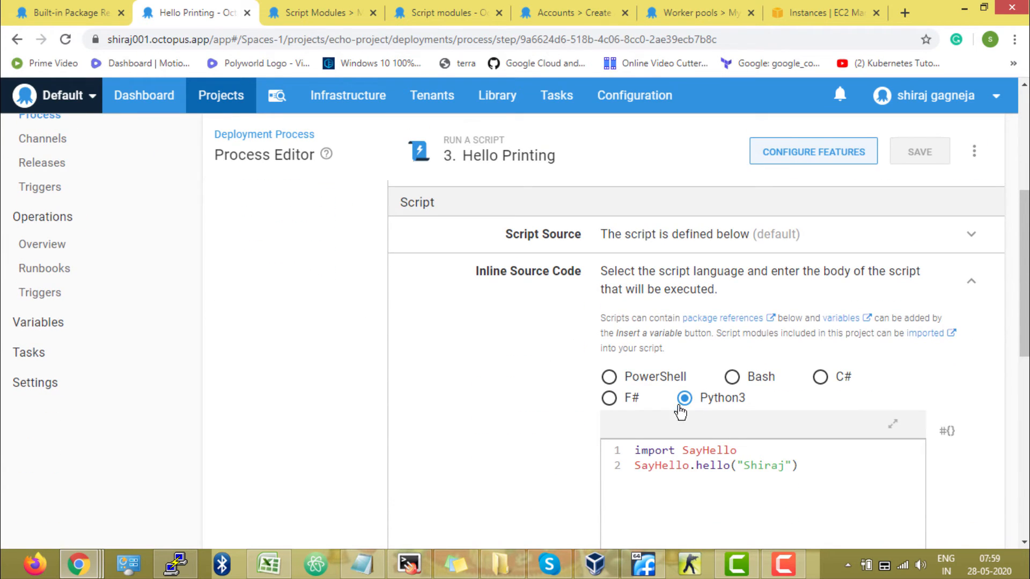
scroll(515, 437, "up", 2)
scroll(506, 433, "up", 4)
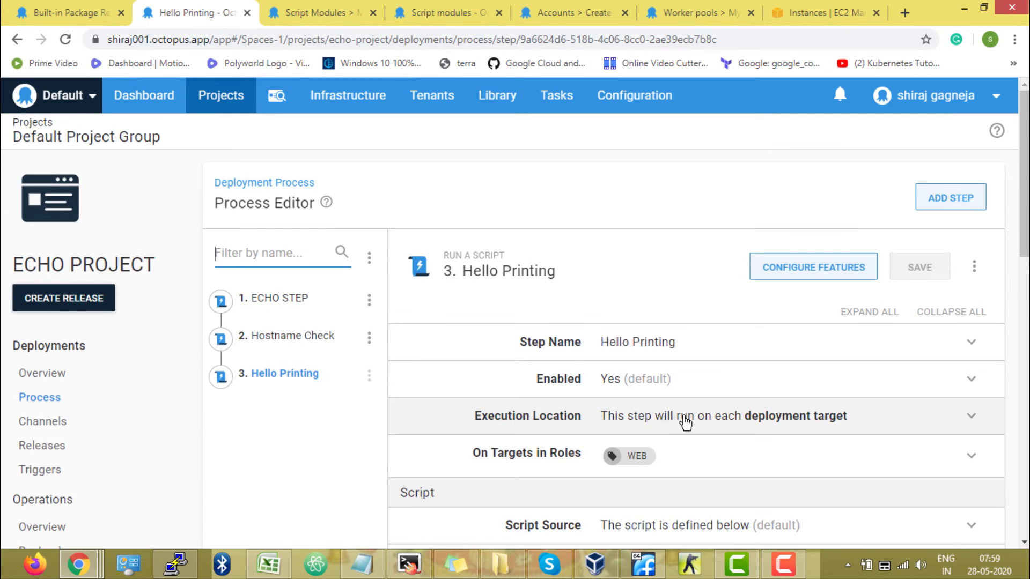
left_click(682, 419)
scroll(693, 423, "down", 3)
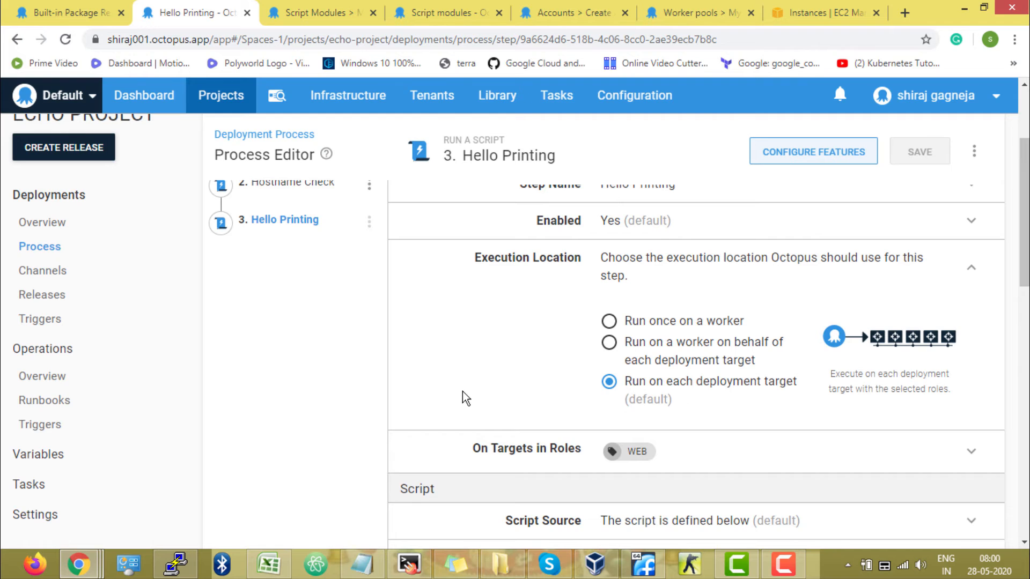
Create and save a new release of ECHO PROJECT
scroll(381, 400, "up", 3)
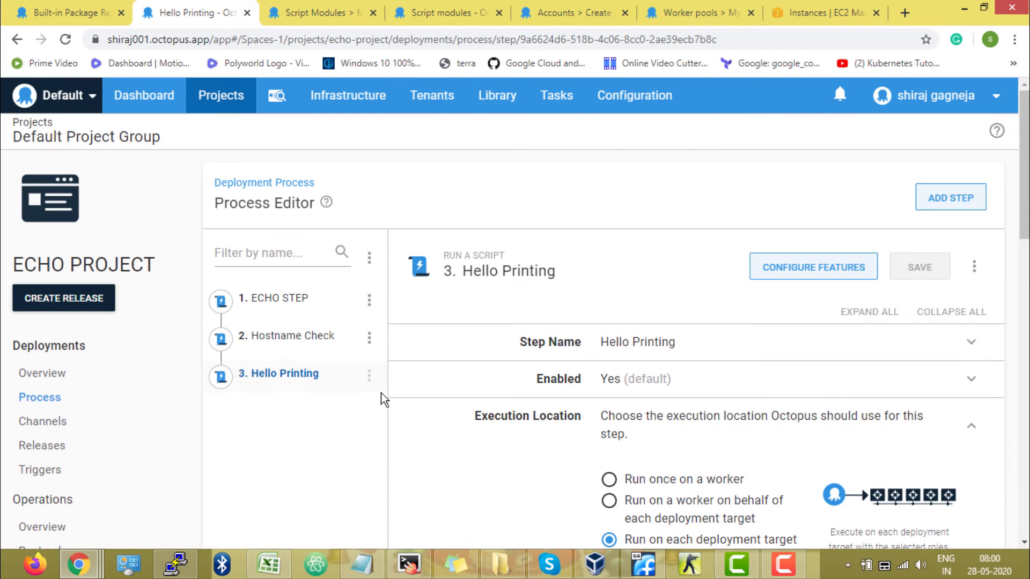
left_click(110, 312)
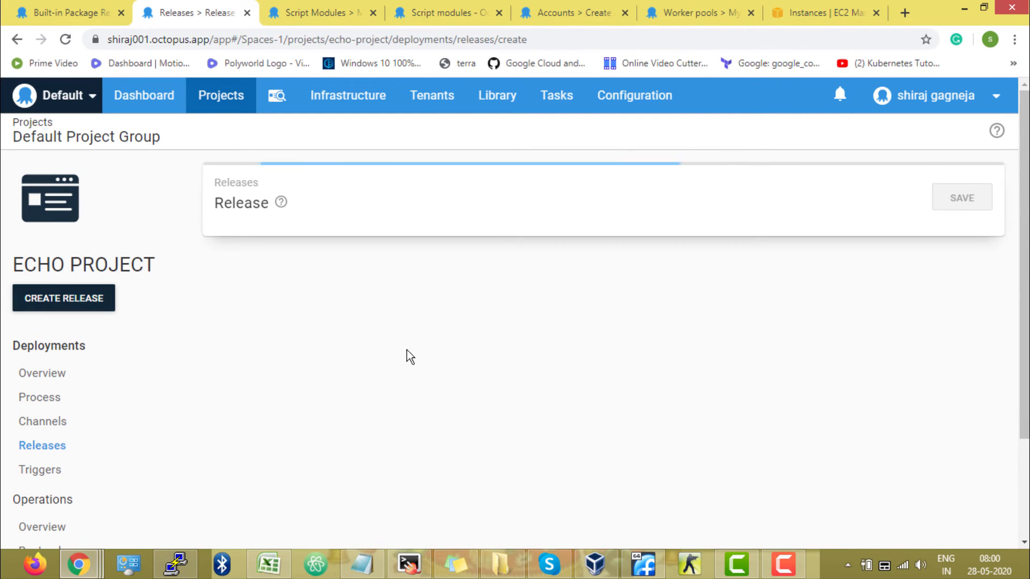
left_click(977, 202)
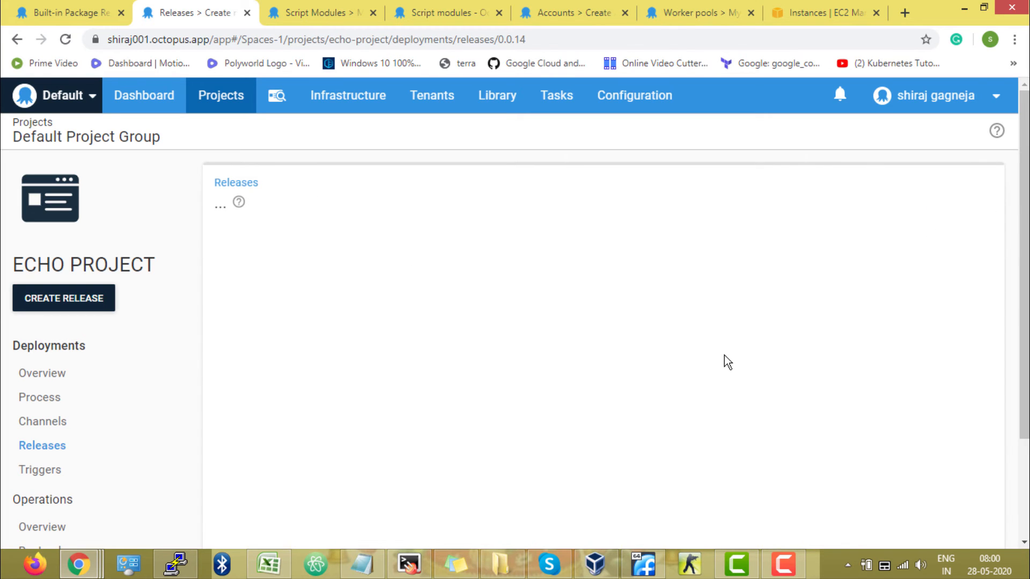
Filter the project overview to release 0.0.14 and deploy it to Pre-Prod for ECHO TENANT
left_click(128, 376)
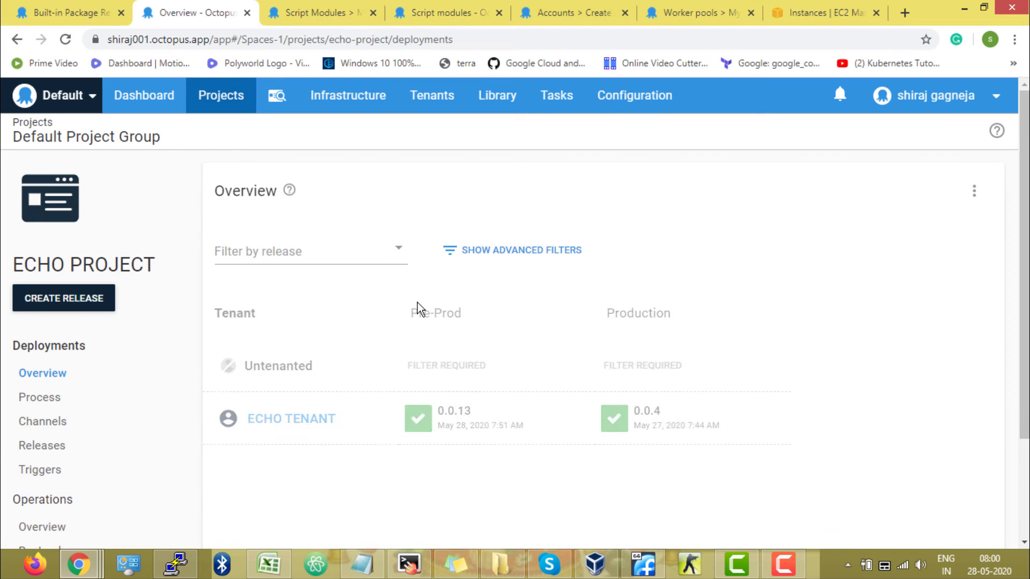
left_click(347, 263)
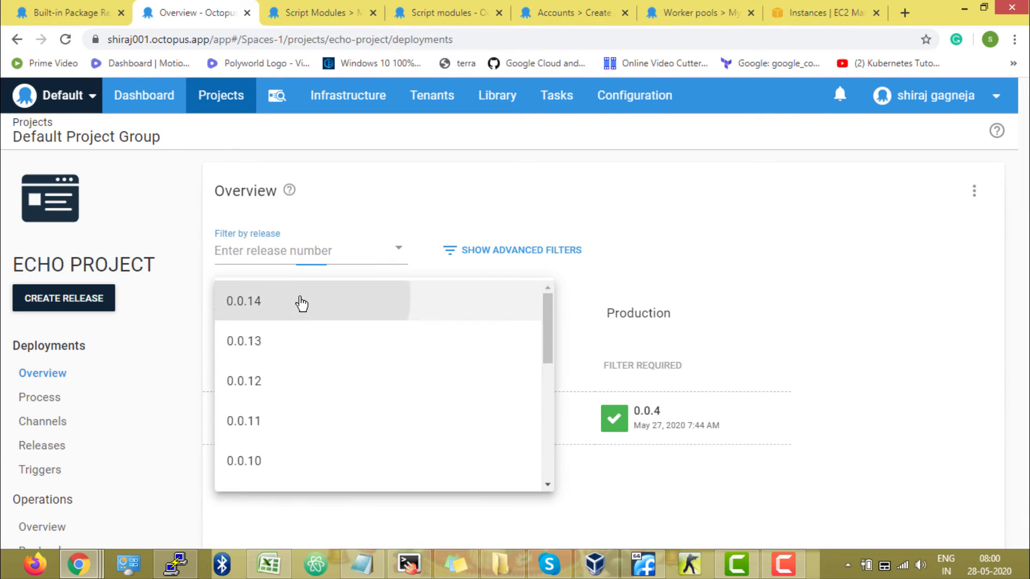
left_click(299, 299)
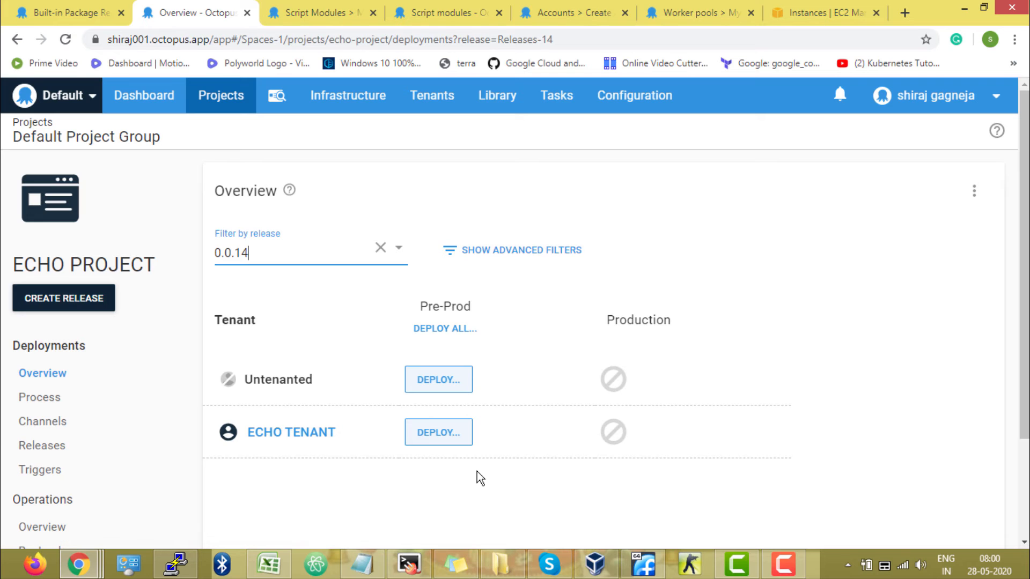
left_click(463, 442)
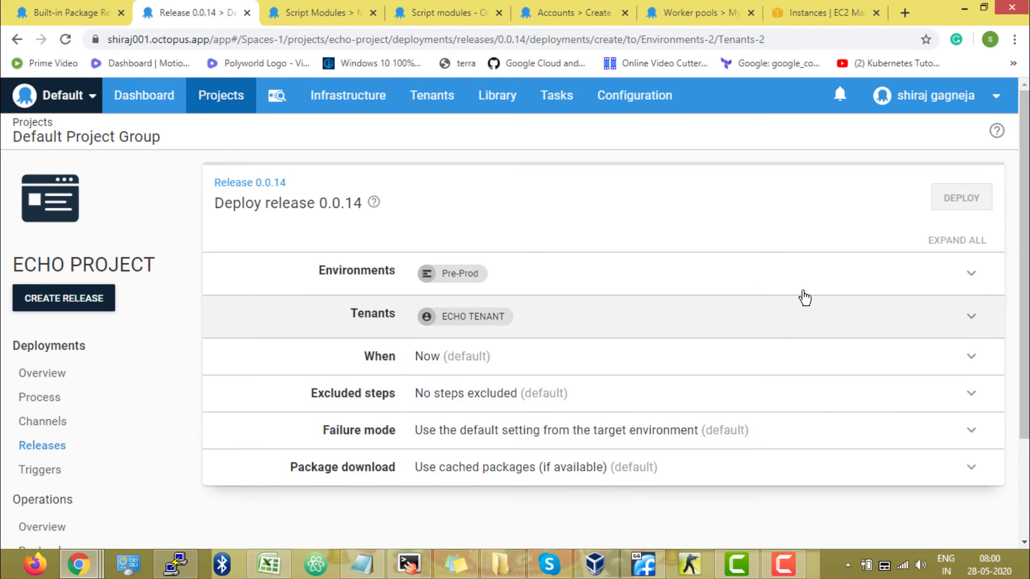
left_click(985, 203)
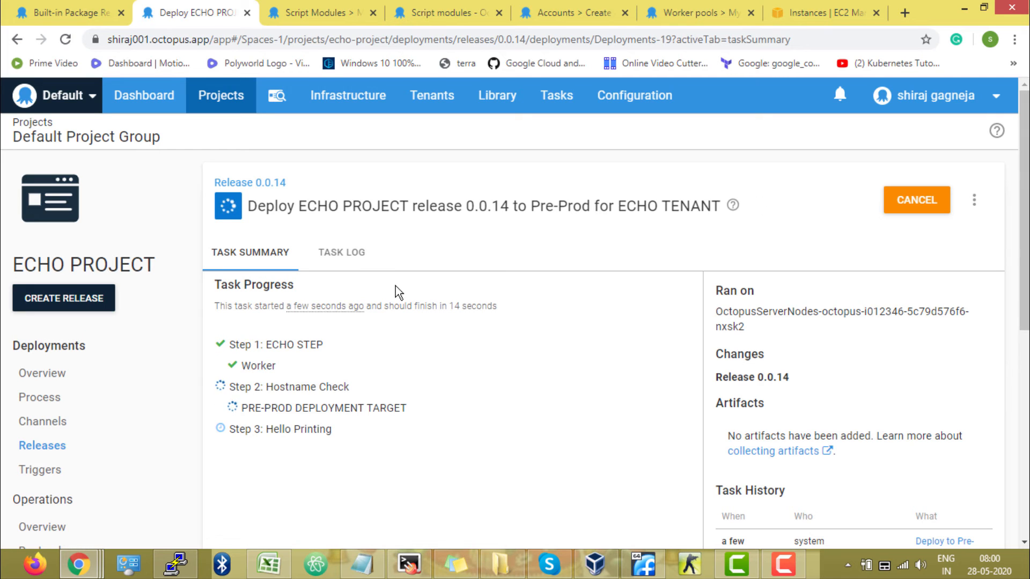
Examine the deployment's task log for the output of ECHO STEP and Hostname Check
left_click(363, 258)
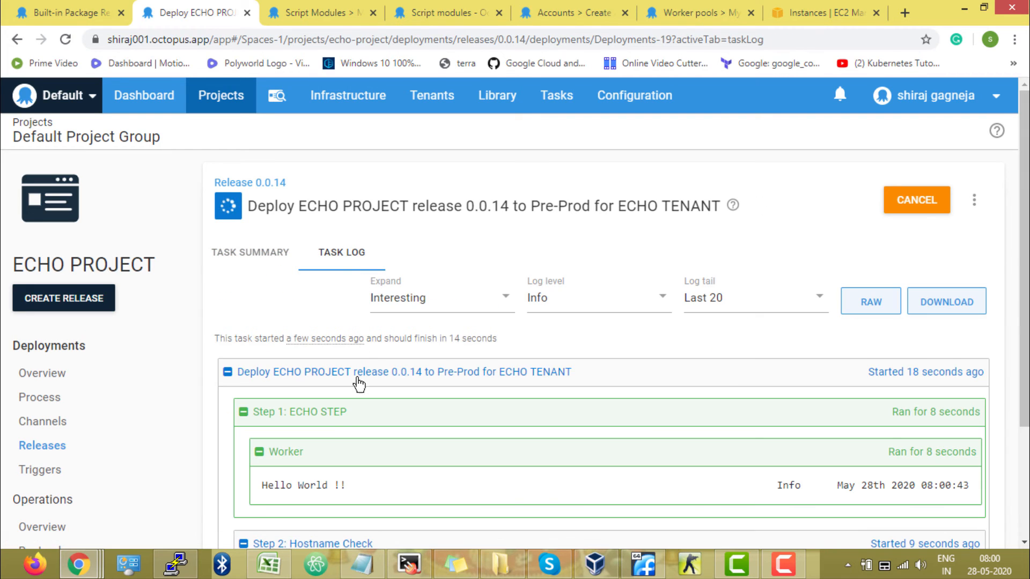
scroll(305, 429, "down", 1)
scroll(305, 429, "down", 3)
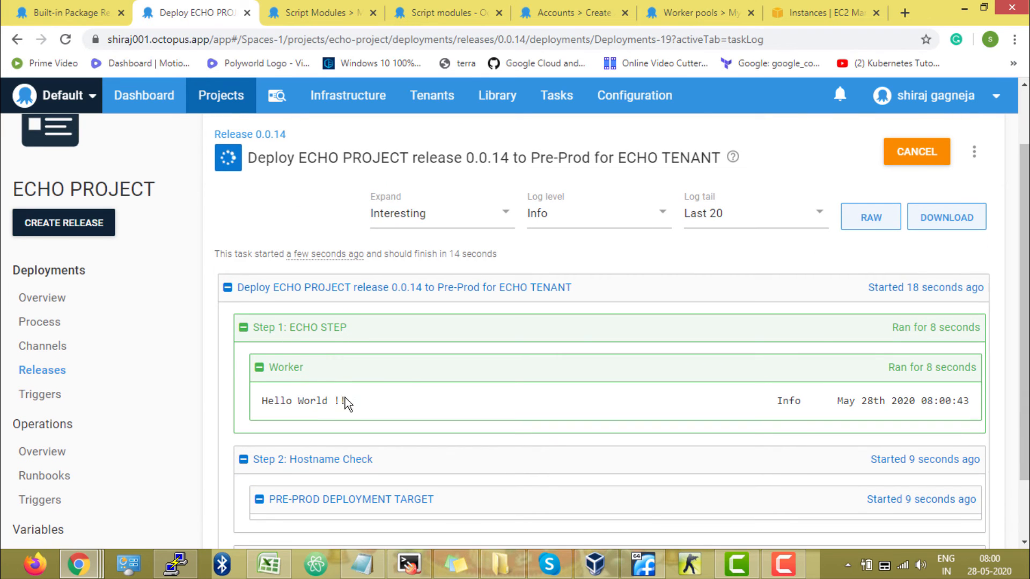
left_click_drag(345, 400, 257, 401)
left_click(363, 409)
scroll(362, 409, "down", 1)
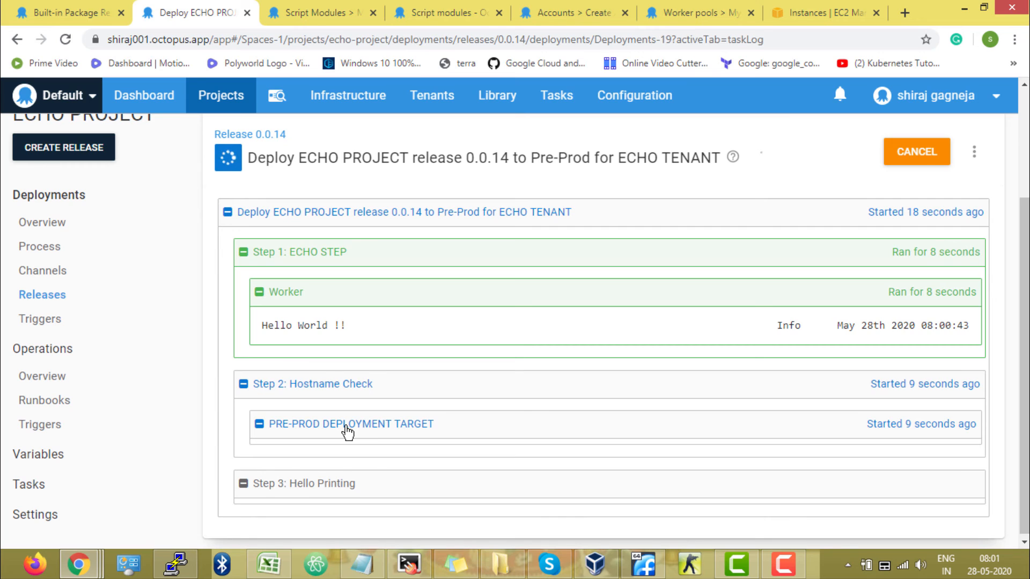
scroll(347, 431, "down", 1)
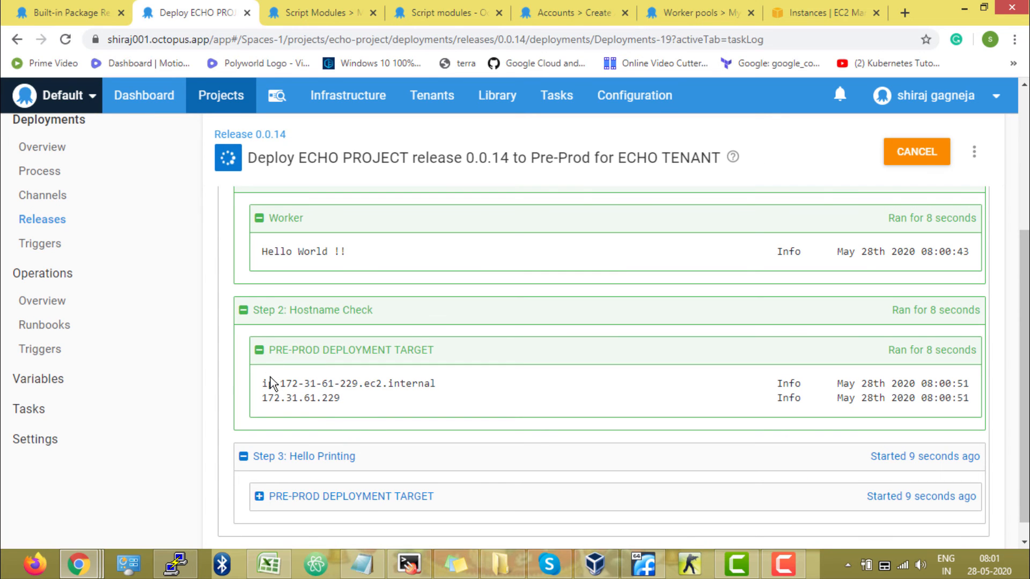
left_click_drag(265, 380, 329, 398)
left_click(369, 401)
Expand the Pre-Prod deployment target's log under Hello Printing and check the greeting it prints
scroll(370, 402, "down", 1)
left_click(359, 473)
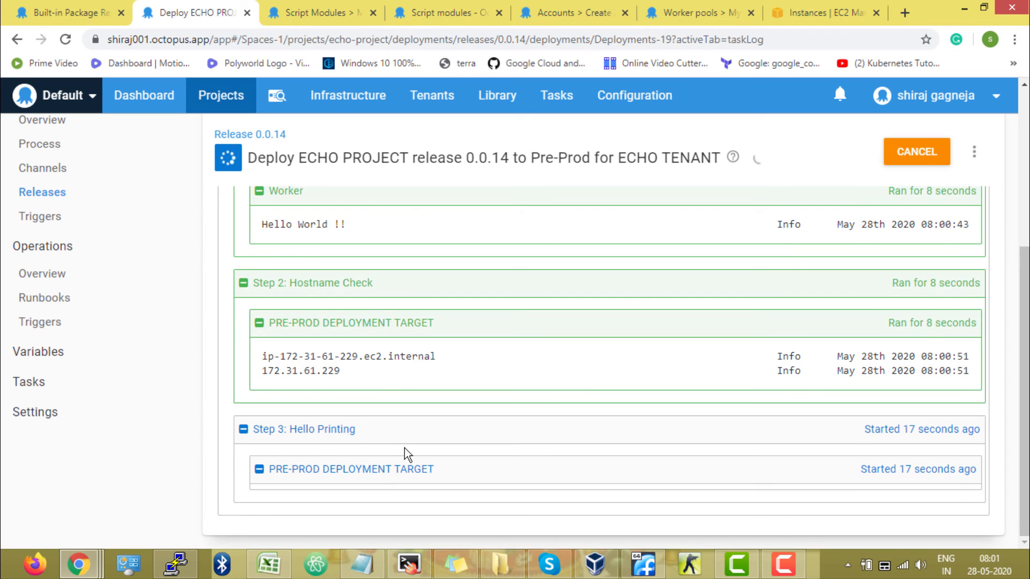
scroll(404, 448, "down", 2)
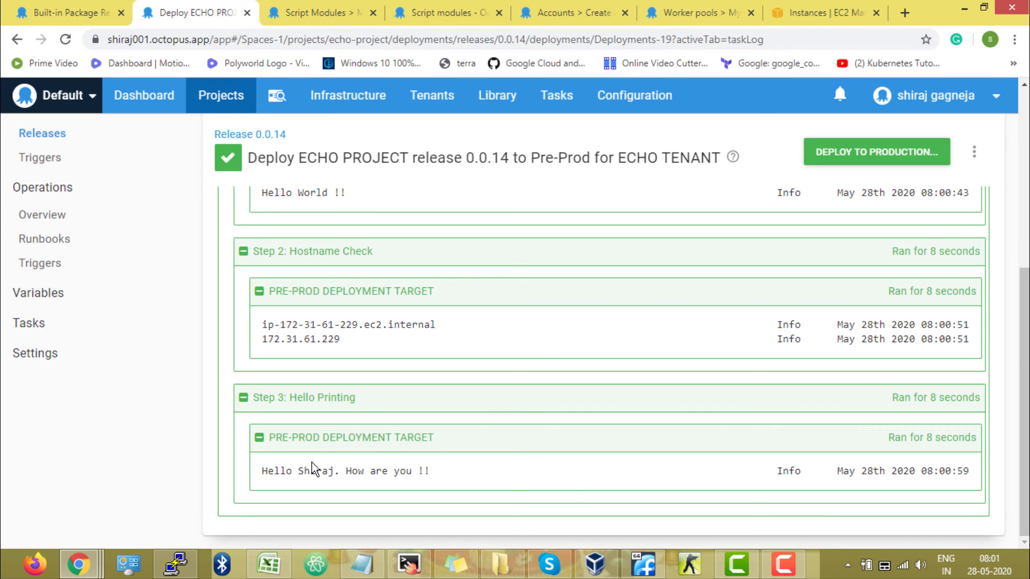
double_click(284, 472)
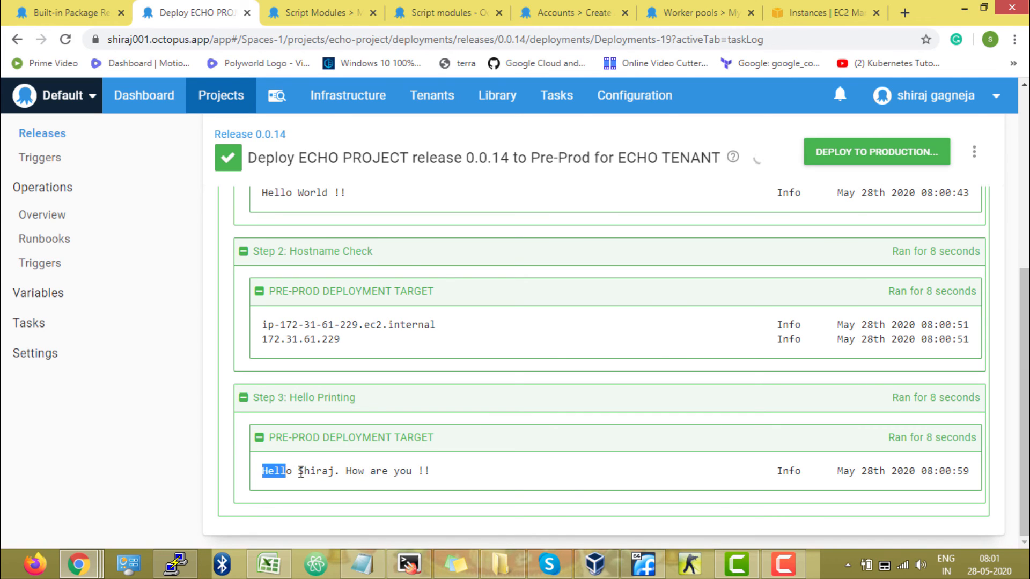
double_click(315, 472)
left_click_drag(432, 472, 256, 472)
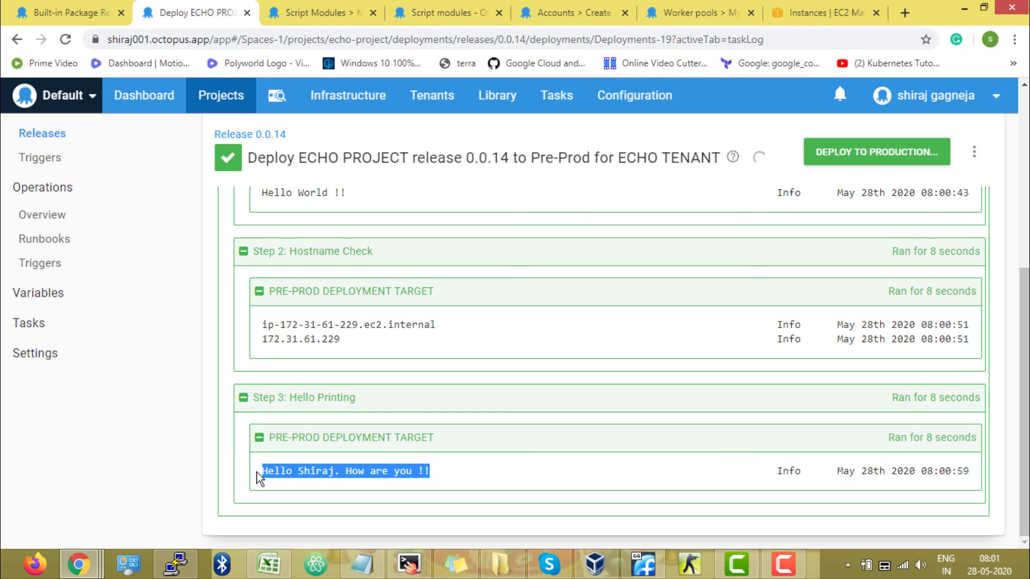
left_click(313, 471)
double_click(307, 471)
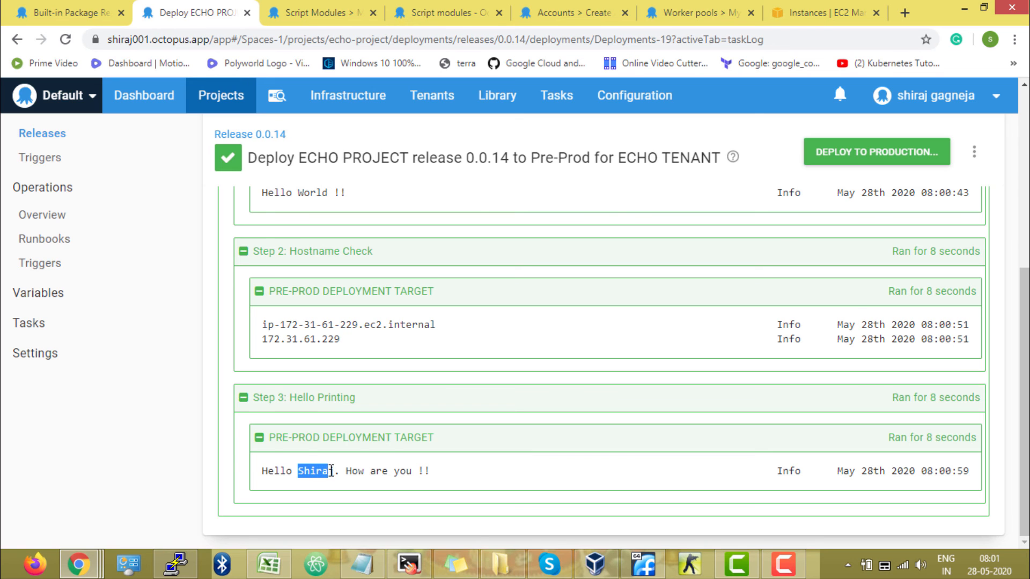
Reopen the Hello Printing step from the deployment process and examine its SayHello import and hello call
scroll(329, 471, "up", 4)
left_click(100, 322)
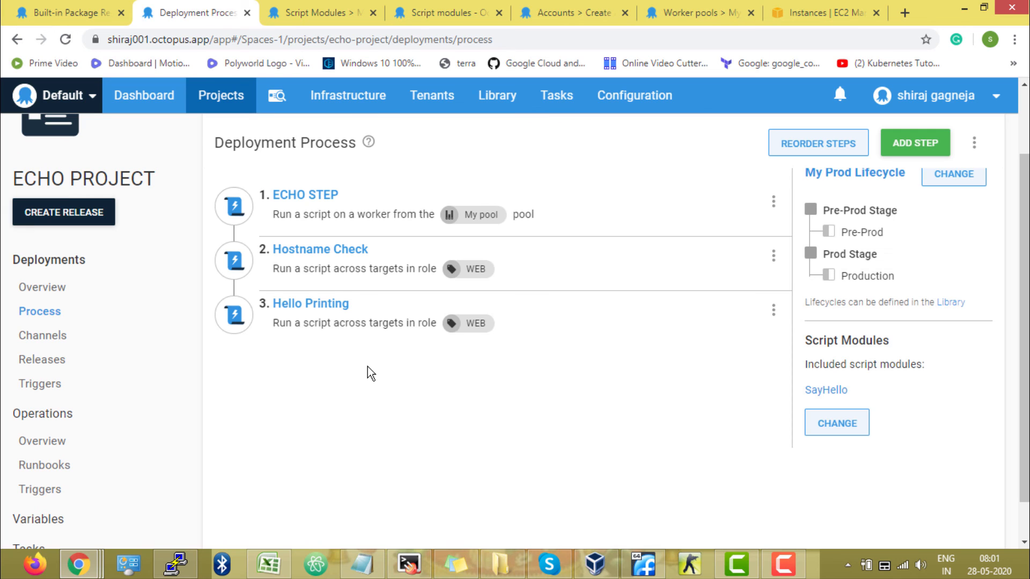
left_click(327, 303)
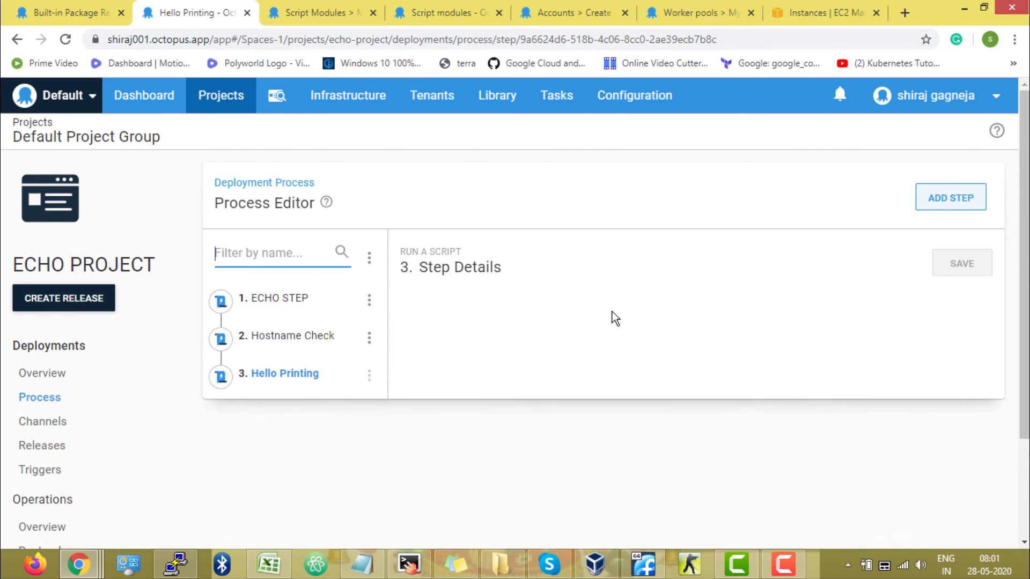
scroll(612, 312, "down", 5)
double_click(761, 449)
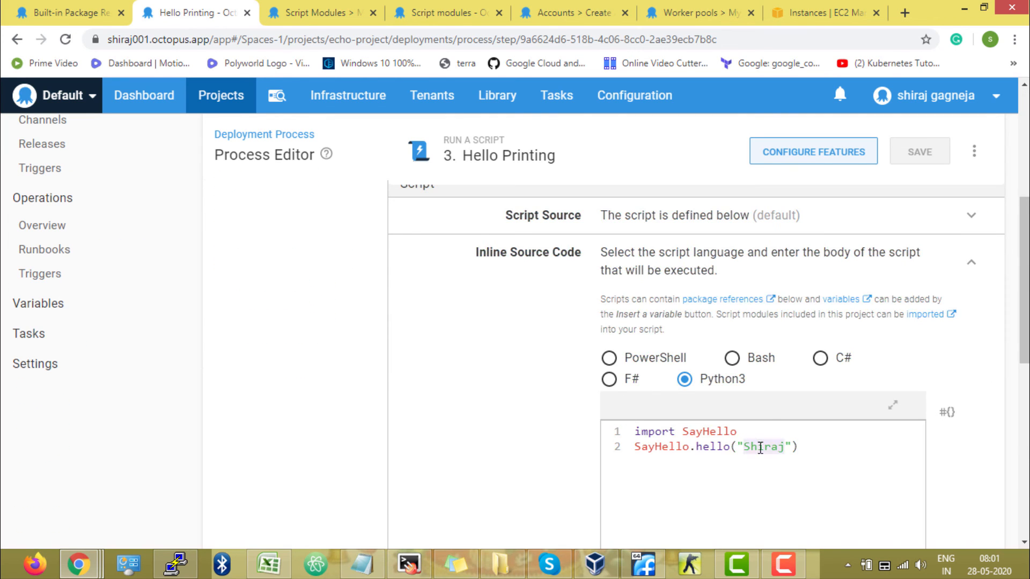
left_click(813, 448)
double_click(712, 448)
double_click(704, 432)
Open the SayHello script module in the library and examine the hello function in its Python body
scroll(456, 362, "up", 5)
left_click(494, 101)
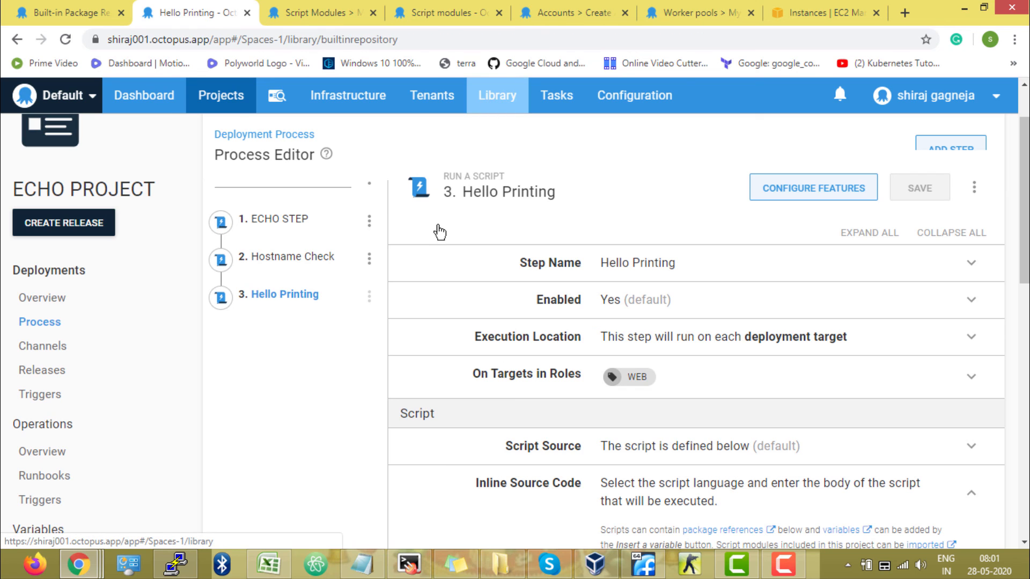
left_click(69, 338)
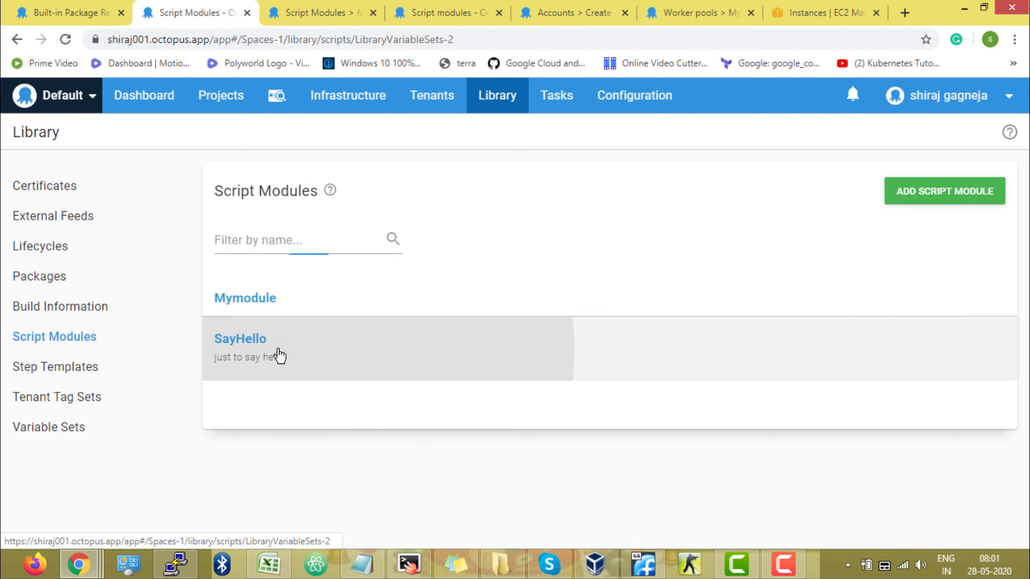
left_click(278, 353)
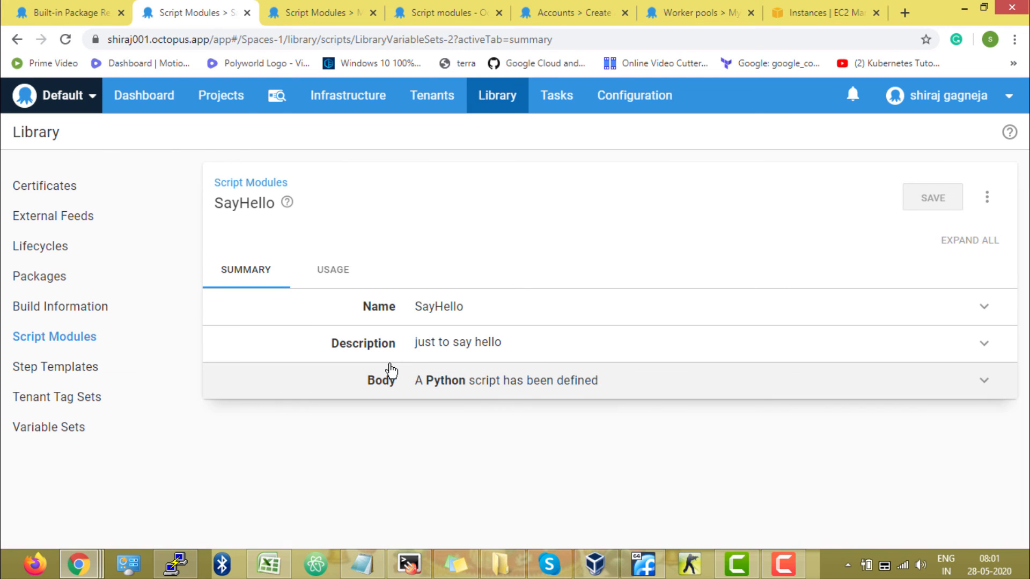
left_click(446, 384)
scroll(572, 420, "down", 3)
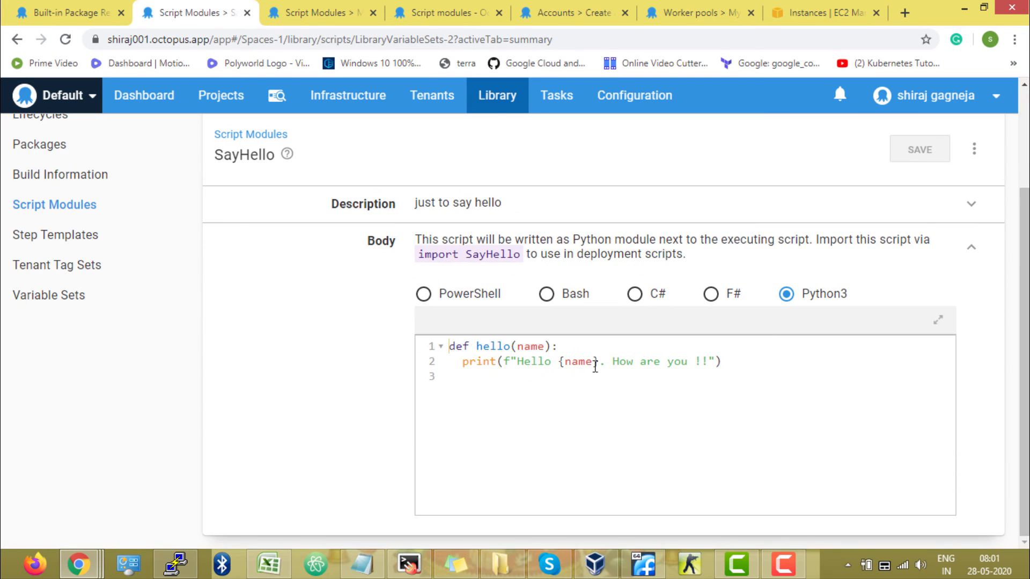
left_click_drag(616, 361, 706, 359)
left_click(744, 362)
scroll(323, 429, "up", 2)
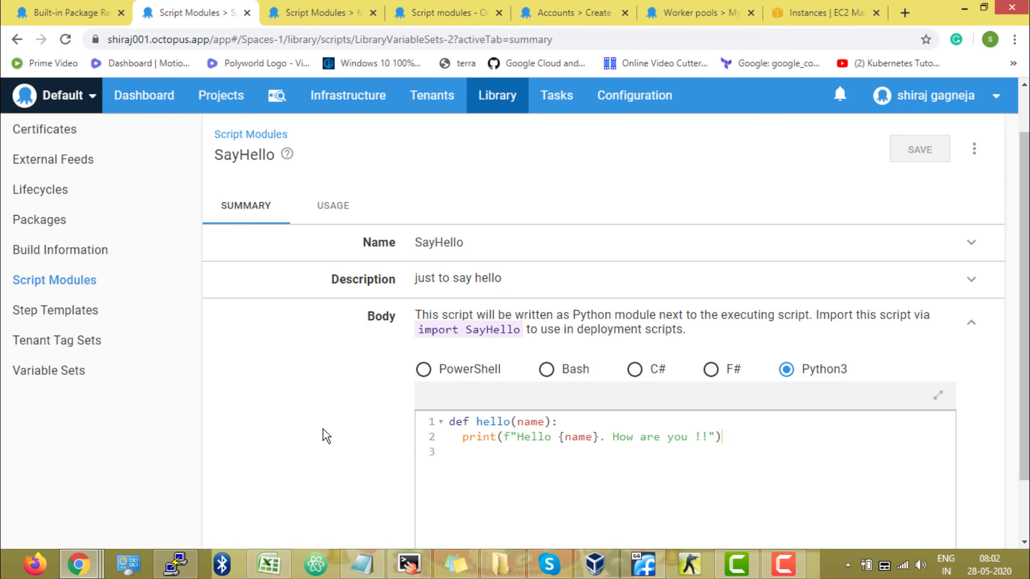
scroll(323, 429, "up", 2)
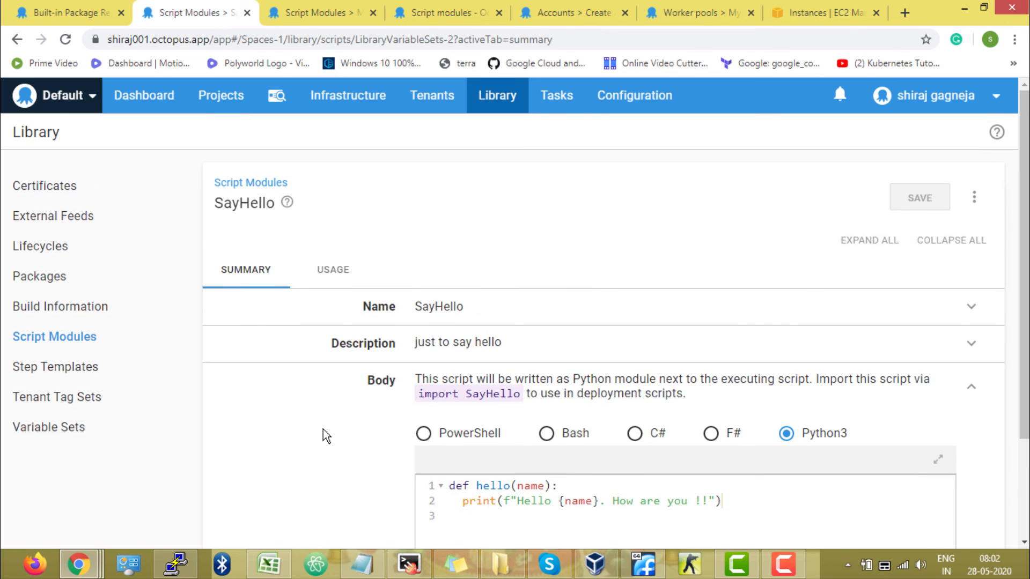